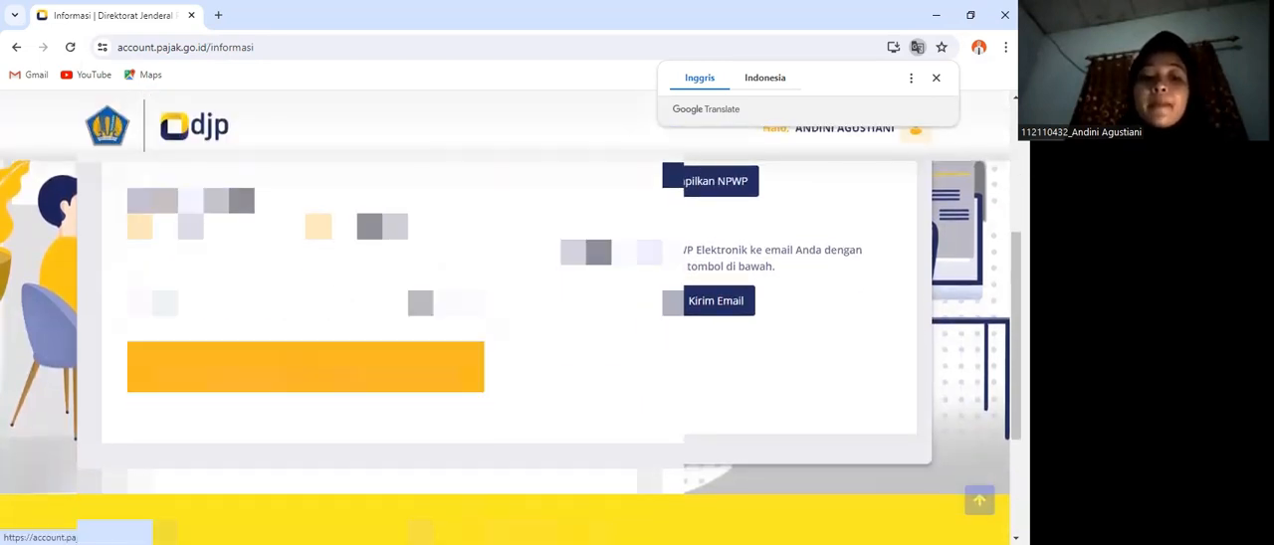
Open the e-Filing service from the tax portal's Lapor section
scroll(508, 319, up, 3)
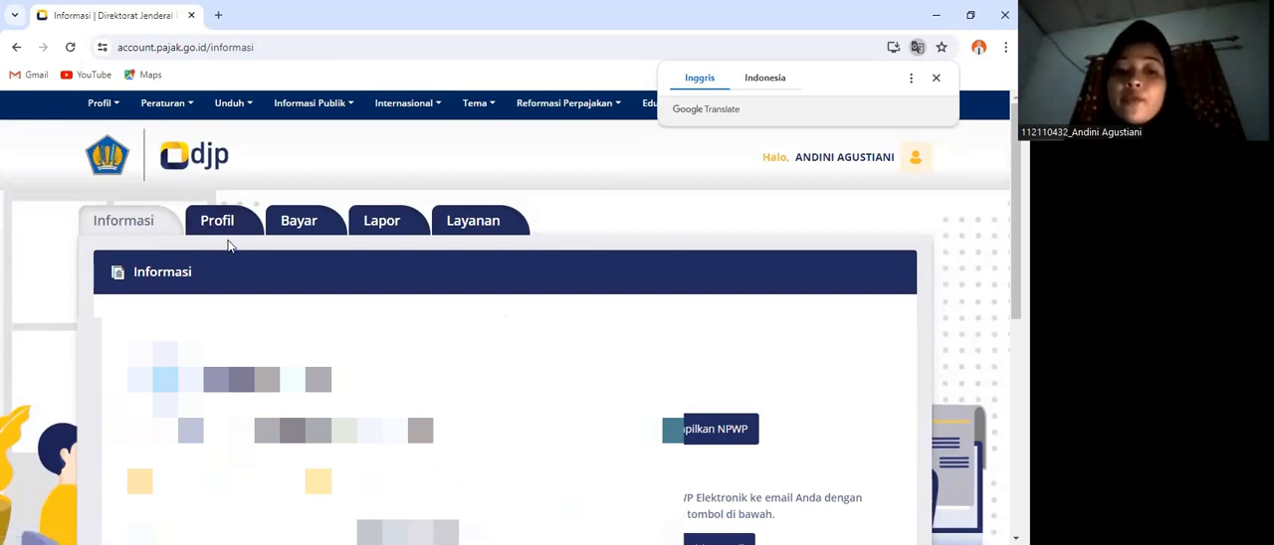
click(388, 225)
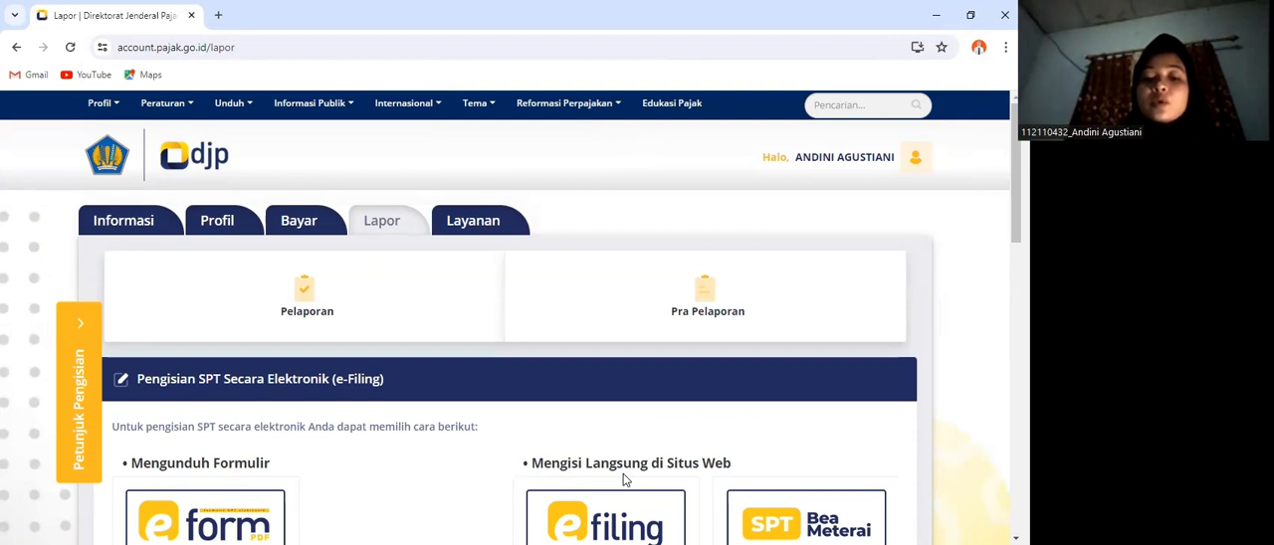
scroll(625, 478, down, 1)
scroll(625, 477, down, 2)
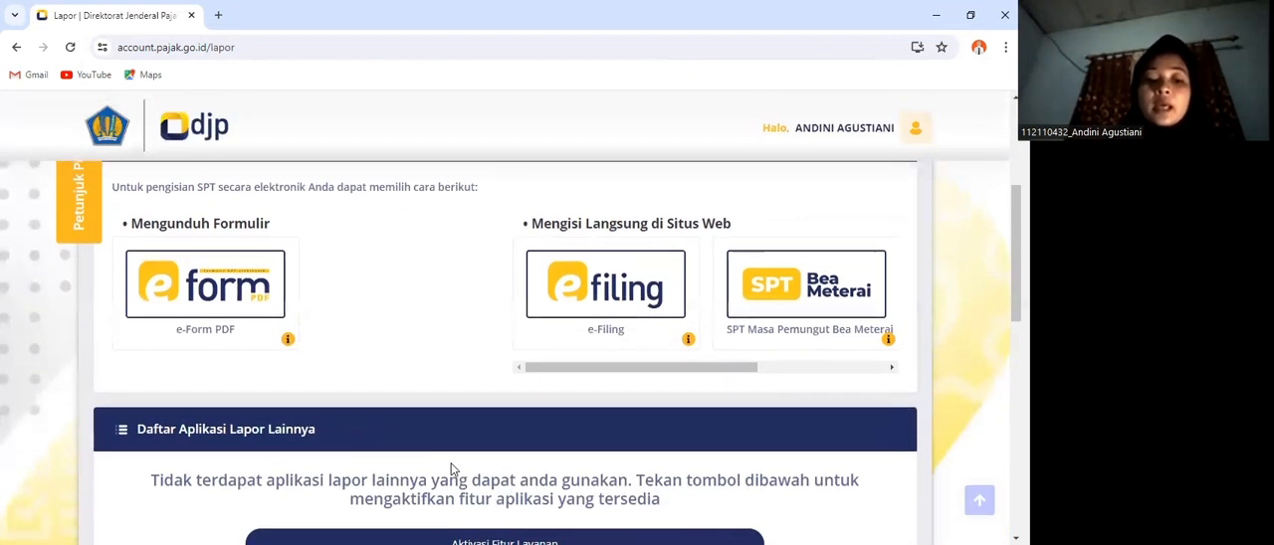
click(591, 302)
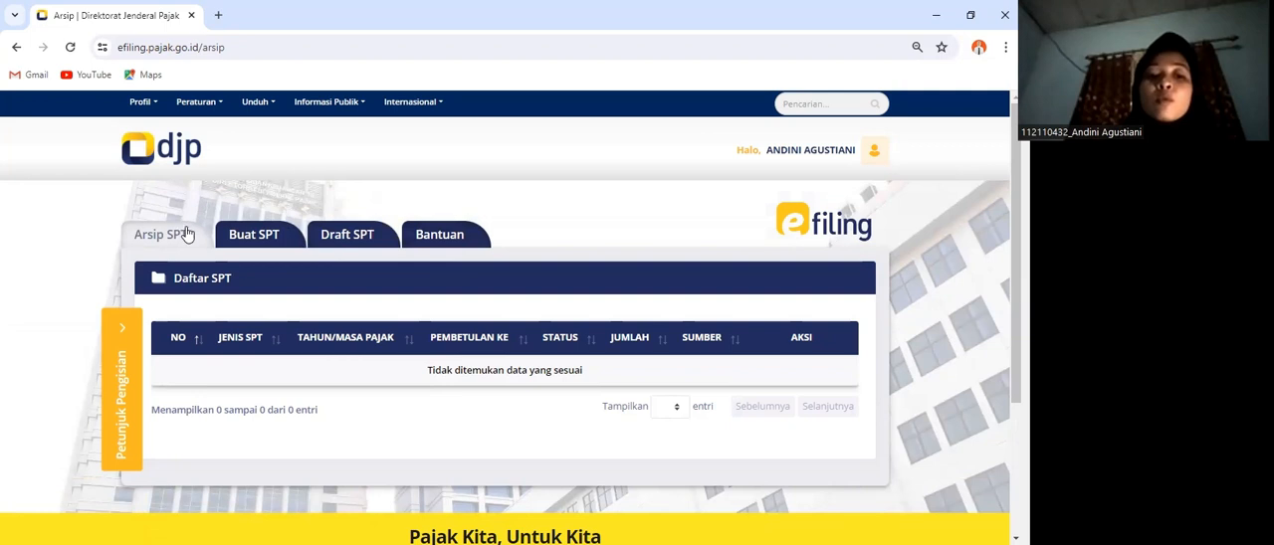
Start a new SPT and answer Tidak to the questions on business or freelance work, separate tax obligations, and gross income below 60 million rupiah
click(266, 237)
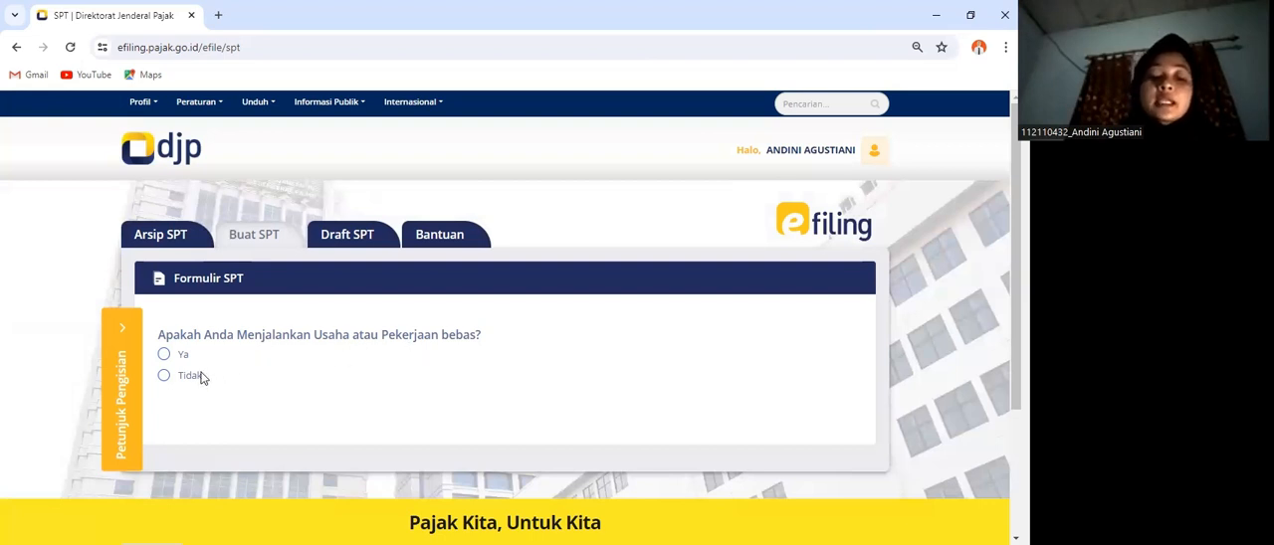
click(164, 375)
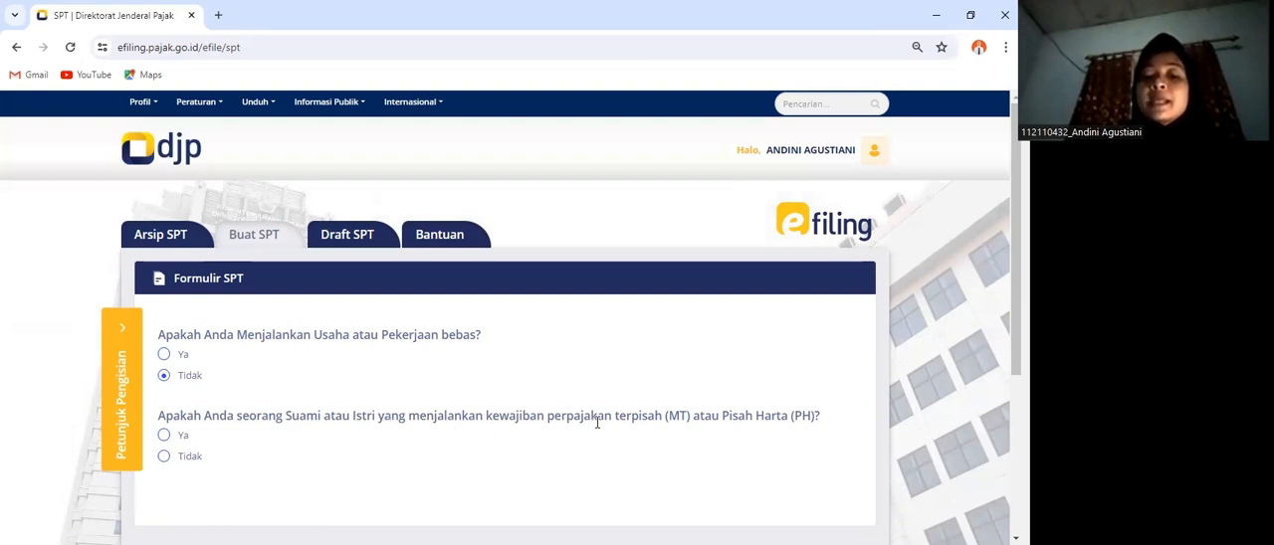
click(164, 457)
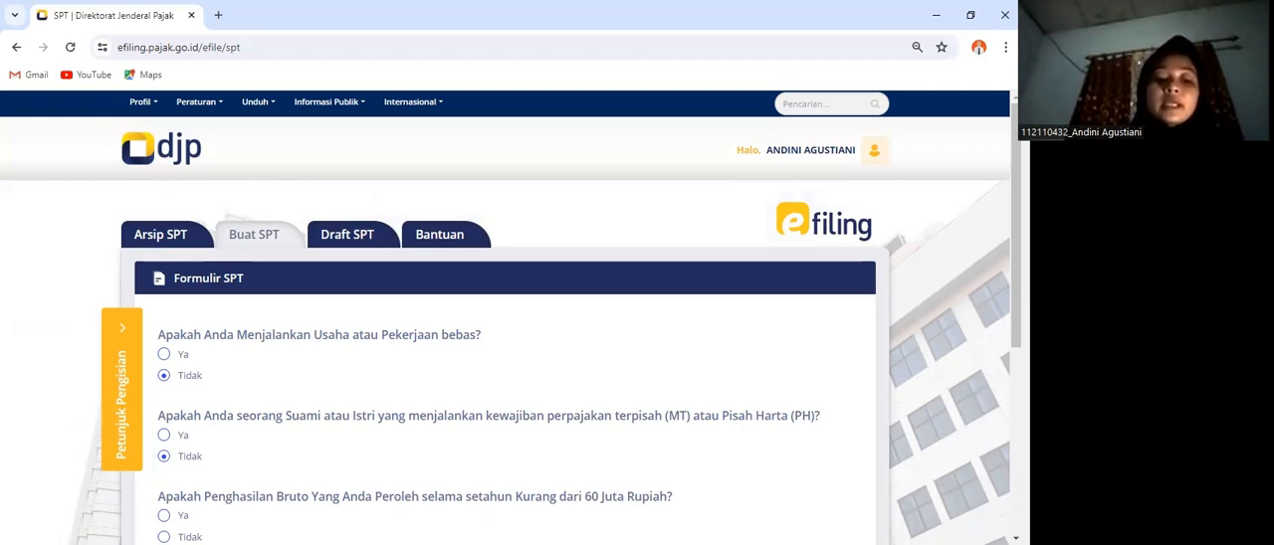
click(164, 537)
scroll(192, 473, down, 2)
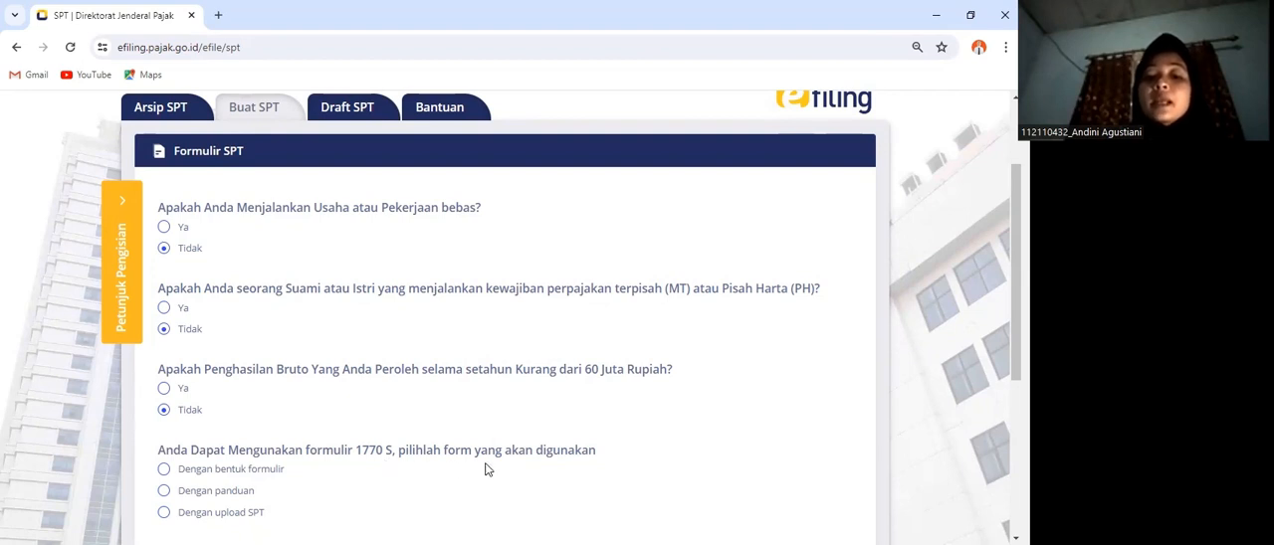
Choose to fill in form 1770 S "Dengan bentuk formulir" and open the SPT 1770 S form
click(165, 476)
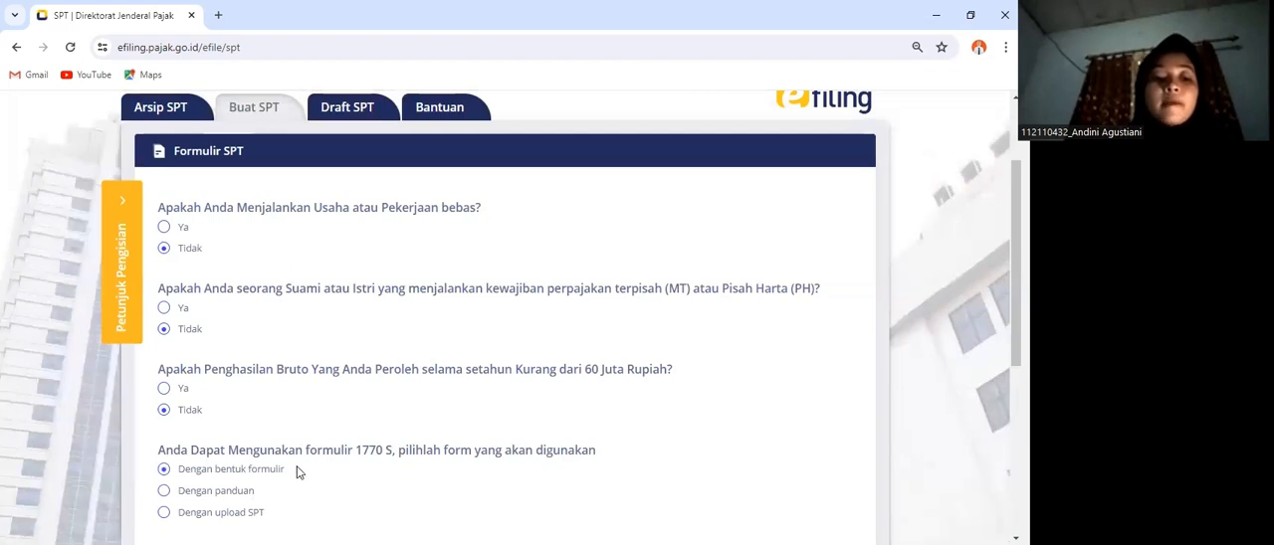
scroll(297, 472, down, 1)
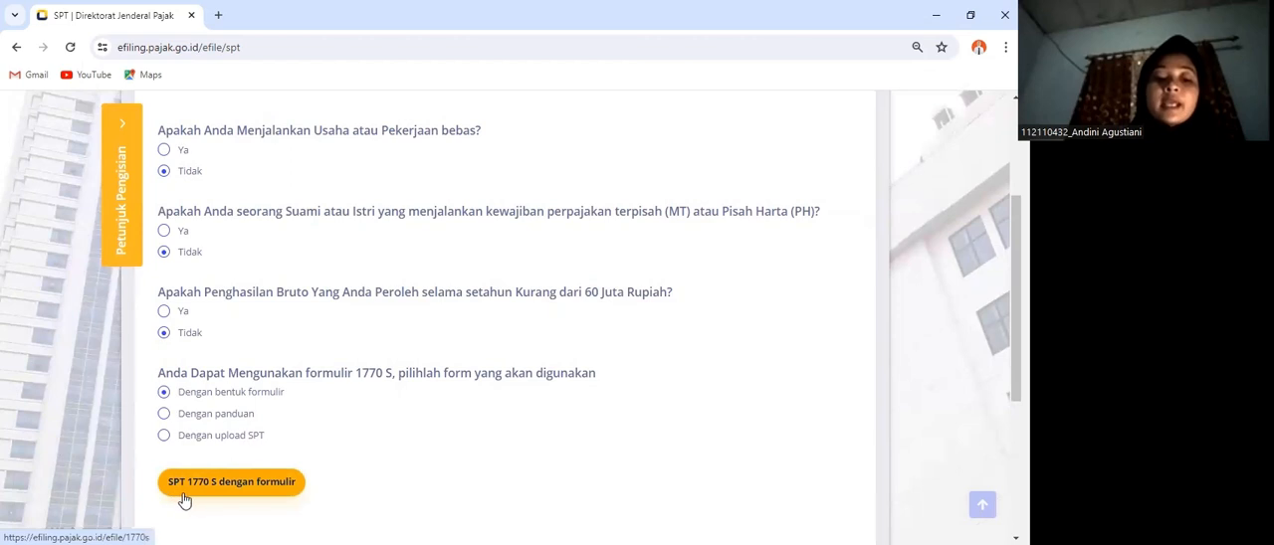
click(257, 488)
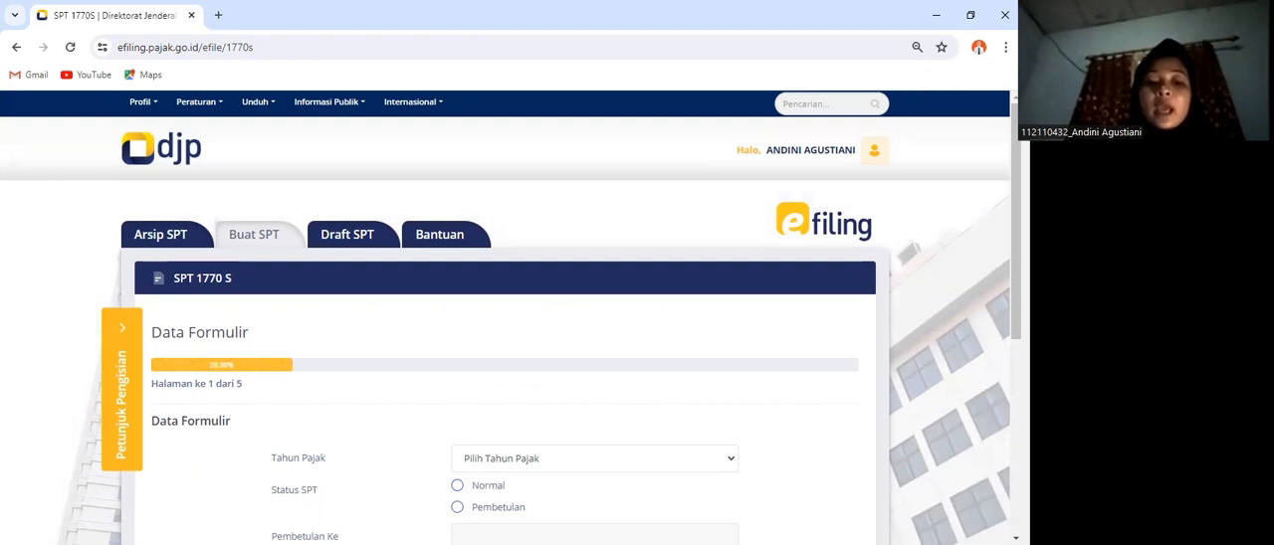
Set the tax year to 2023 with SPT status Normal and continue to Lampiran II
scroll(511, 318, down, 1)
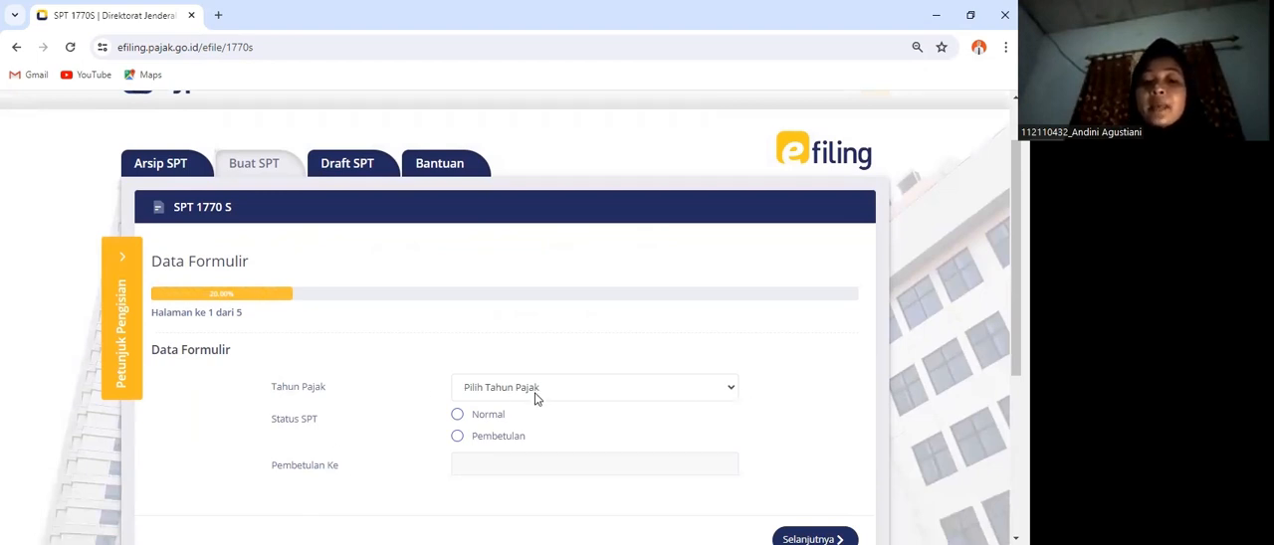
click(704, 398)
click(649, 430)
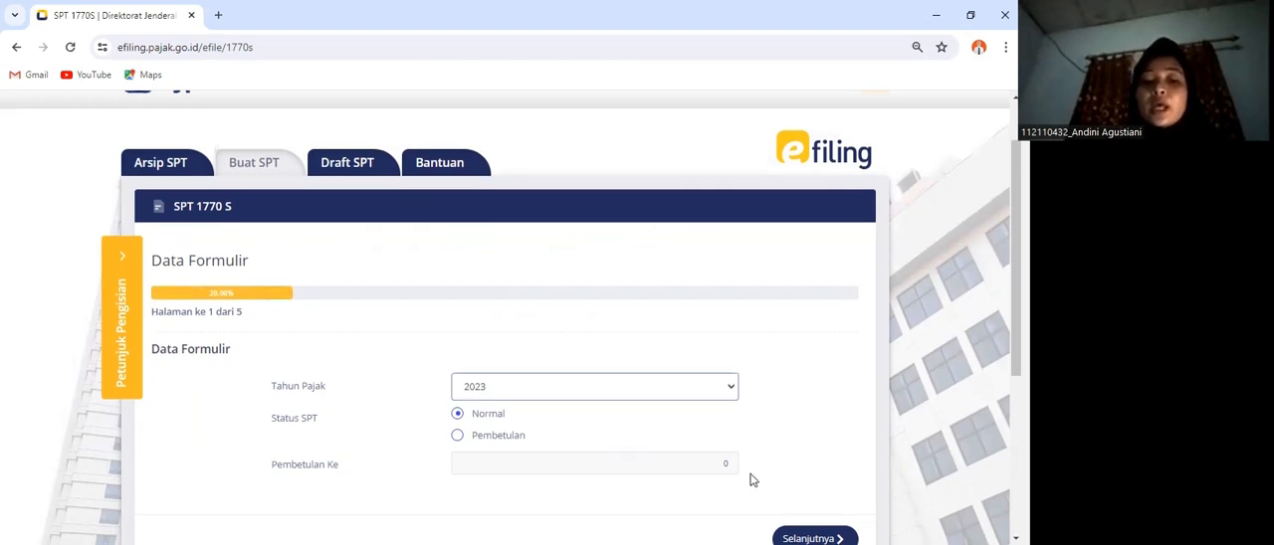
scroll(752, 480, down, 1)
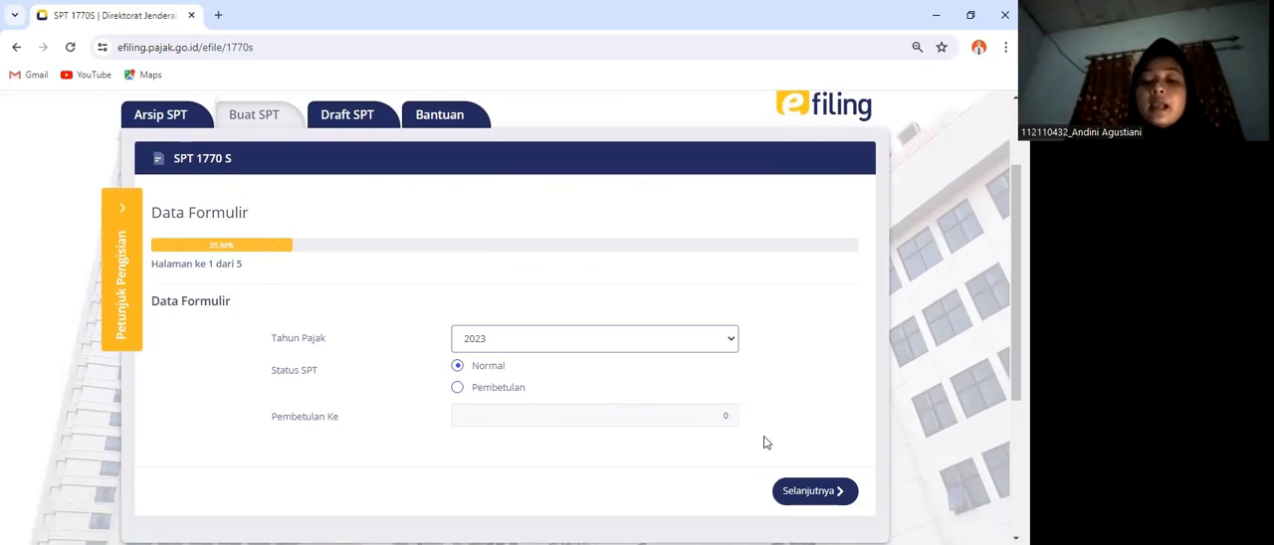
click(824, 483)
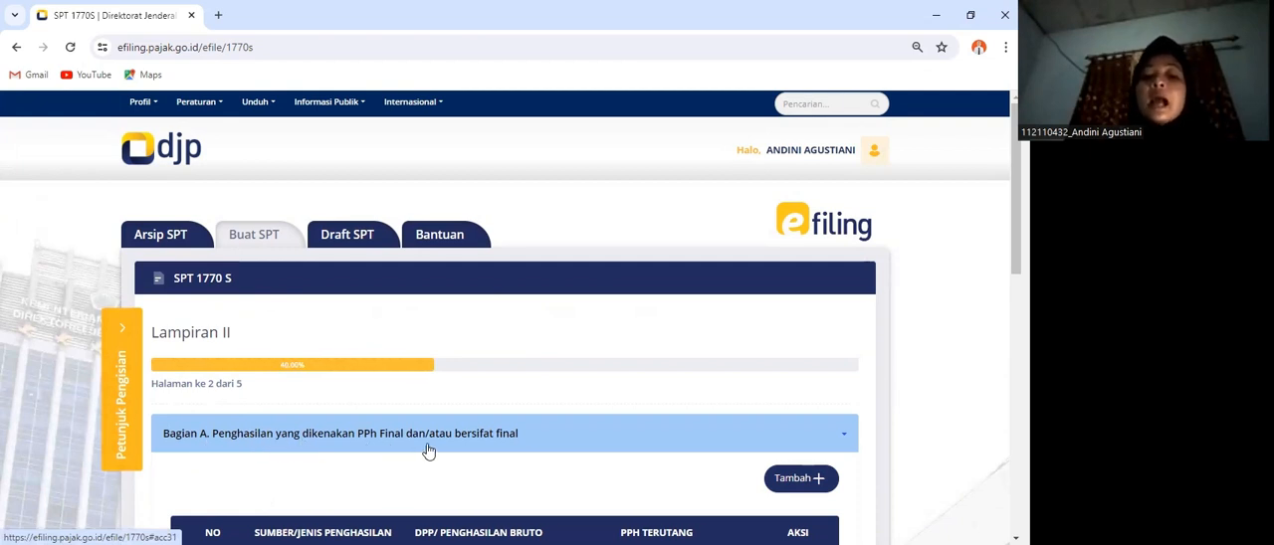
Start a new final-tax income entry in Bagian A with source 5, Pesangon, Tunjangan Hari Tua, dan tebusan Pensiun yang dibayarkan sekaligus
scroll(514, 449, down, 2)
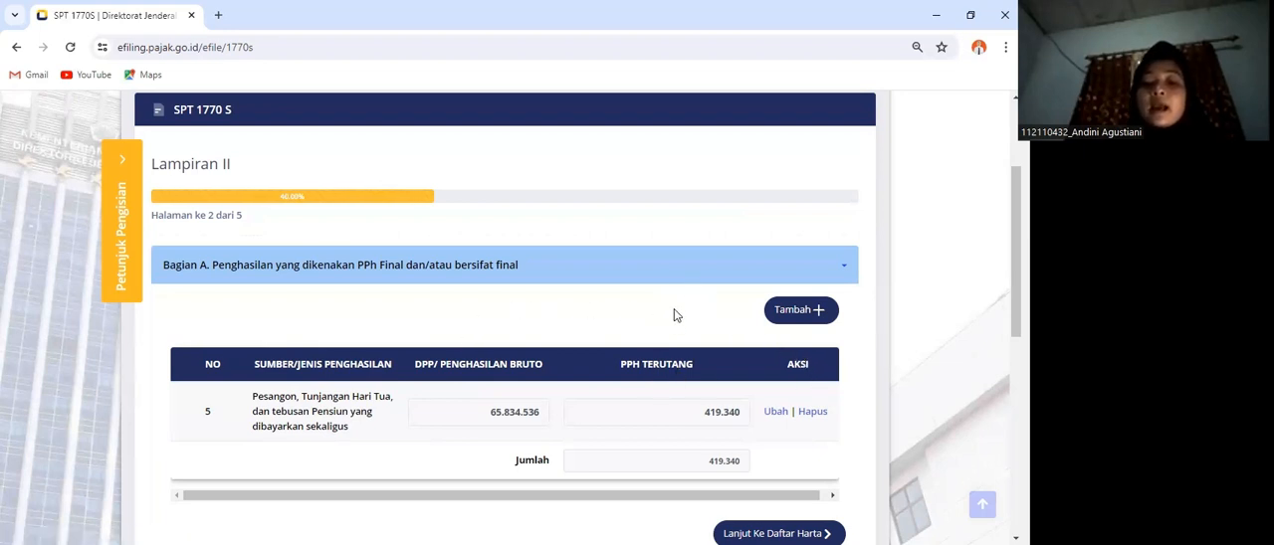
click(798, 314)
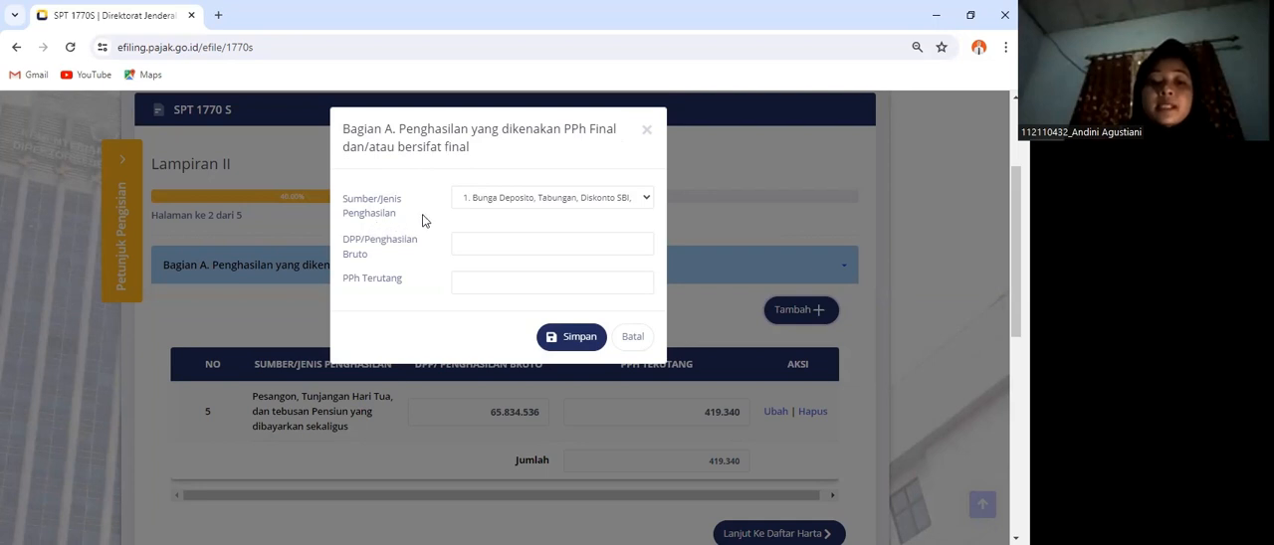
click(627, 200)
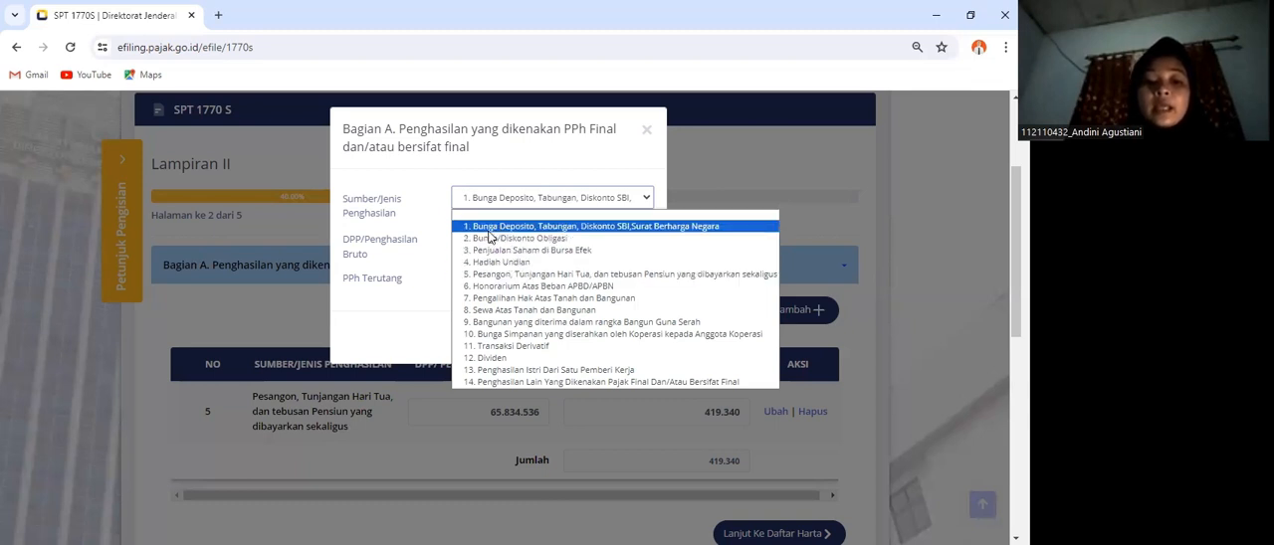
click(627, 275)
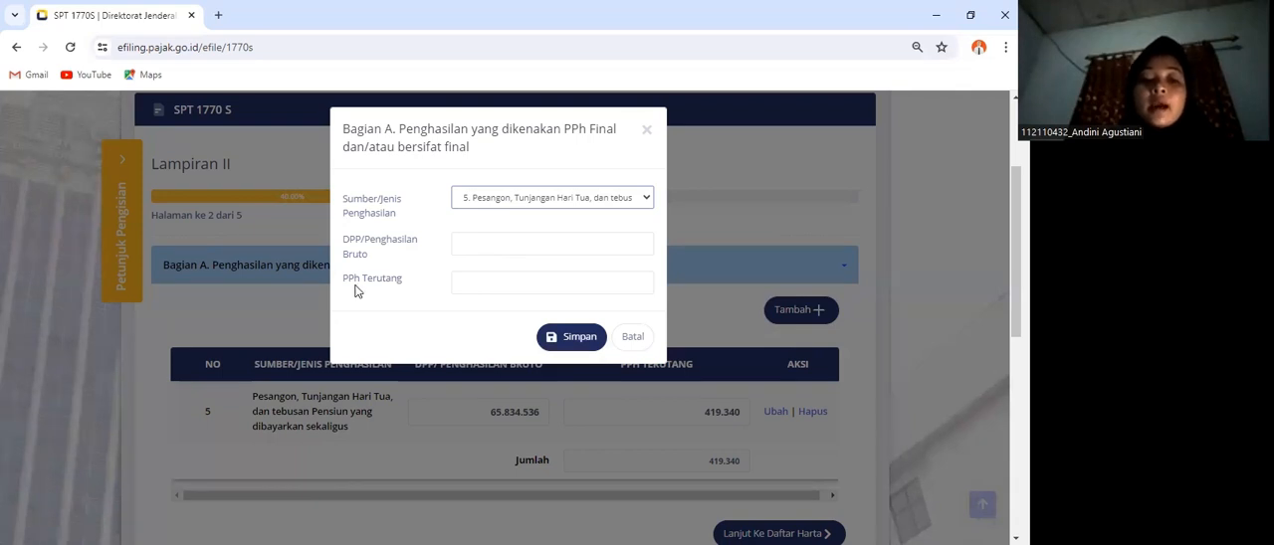
Enter 65.834.536 as the DPP/Penghasilan Bruto and 419.340 as the PPh Terutang, and save the income entry
click(535, 244)
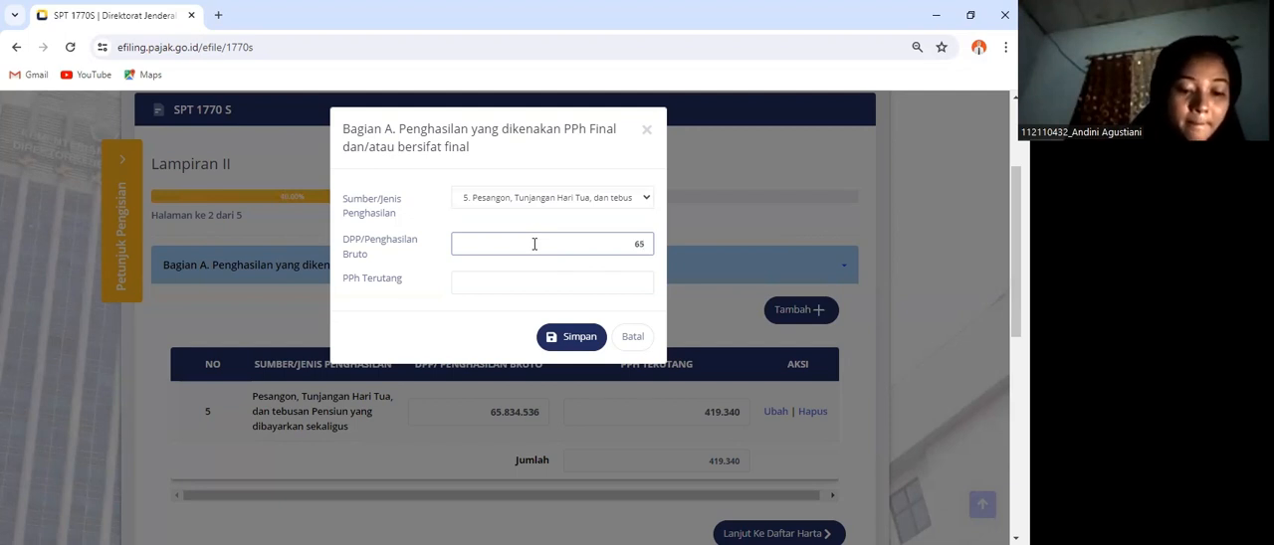
text(34.)
text(5)
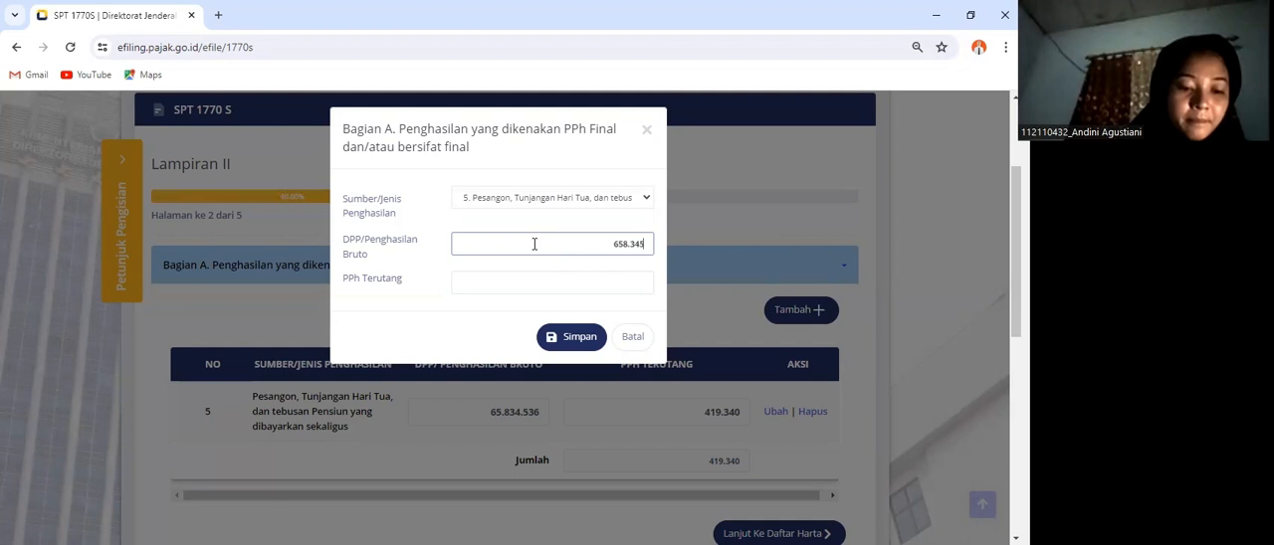
text(36)
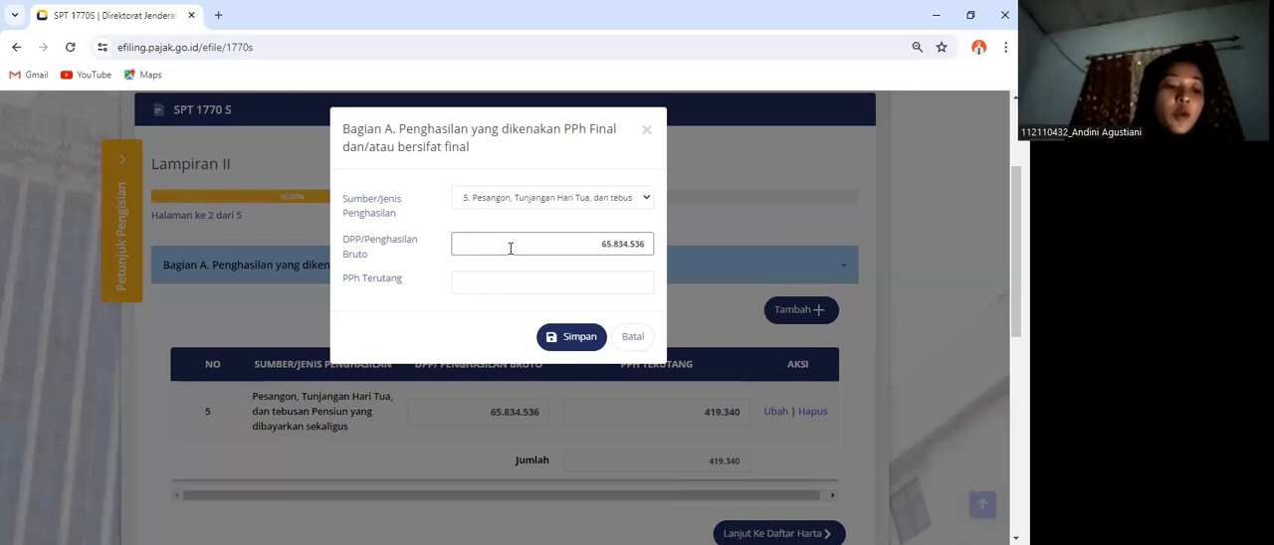
click(465, 282)
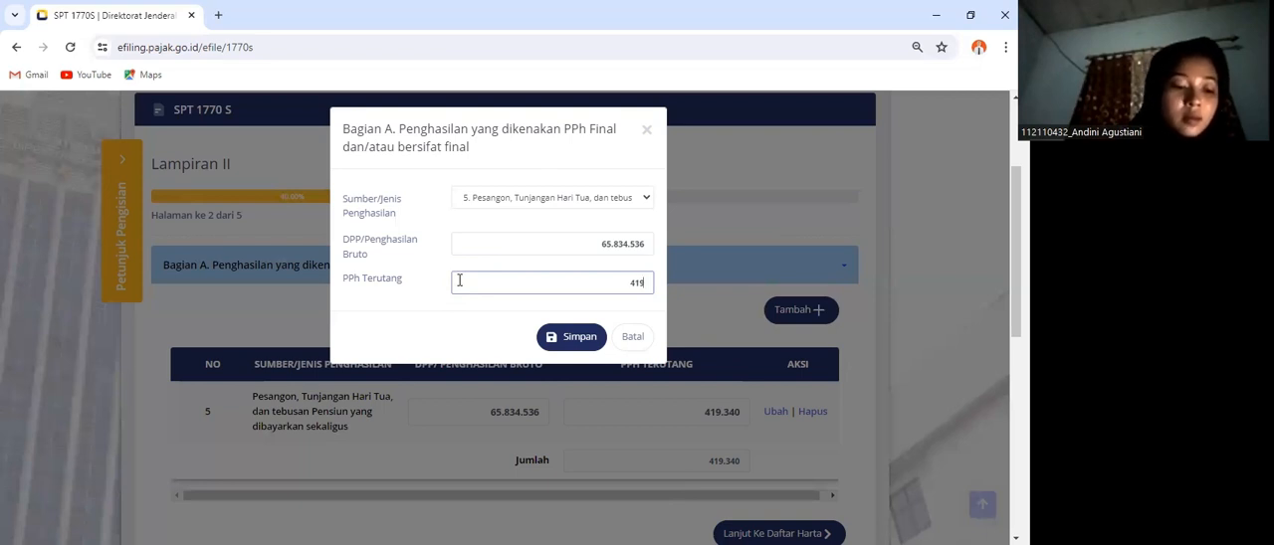
text(340)
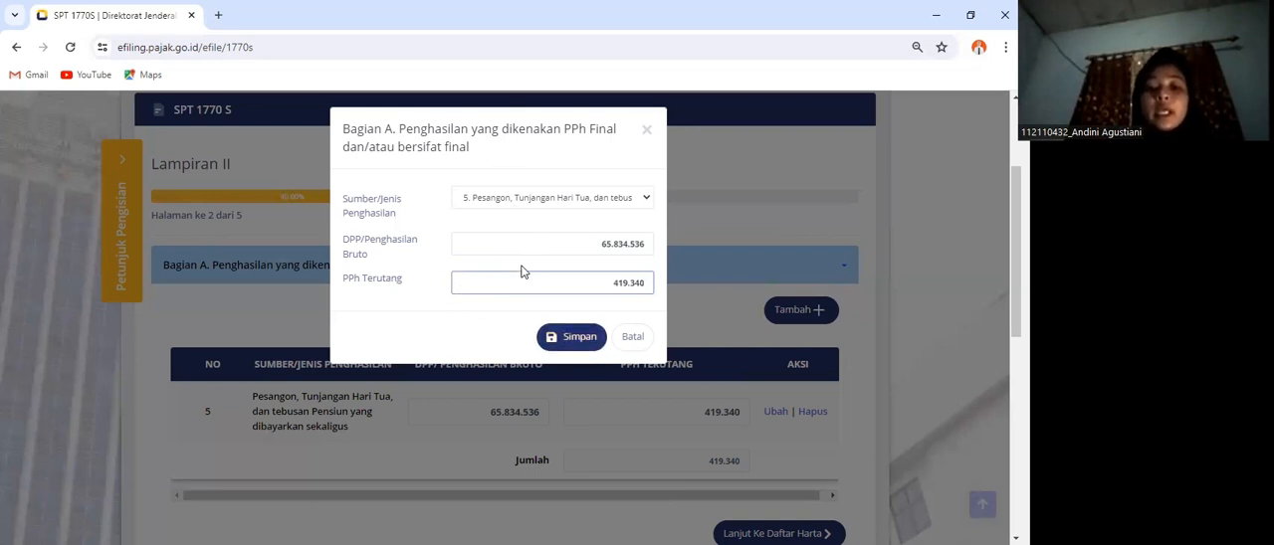
click(578, 338)
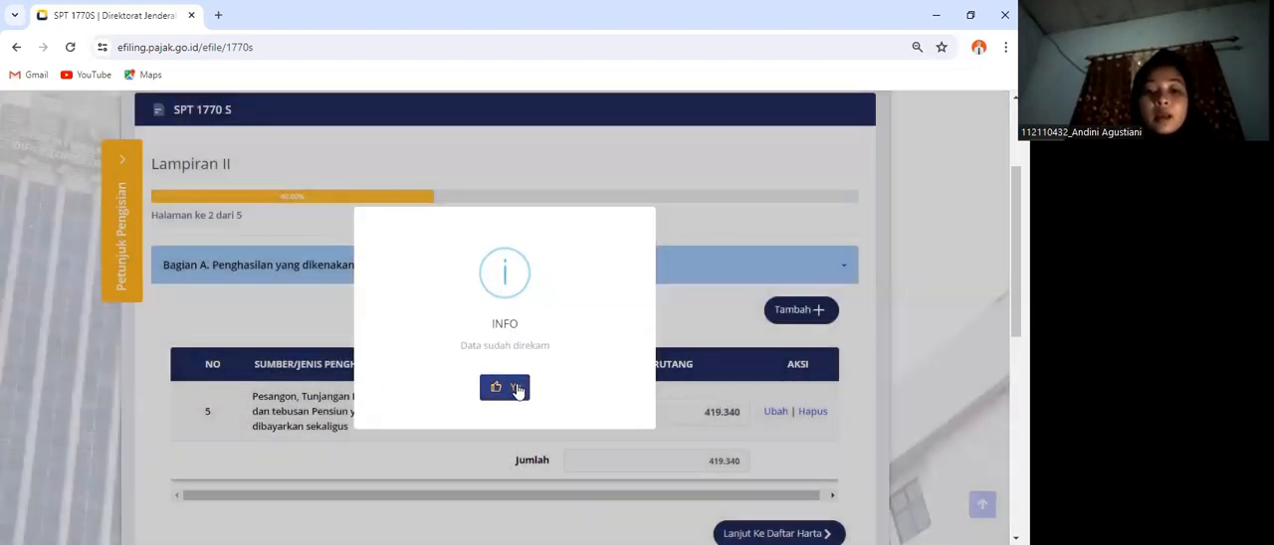
click(516, 389)
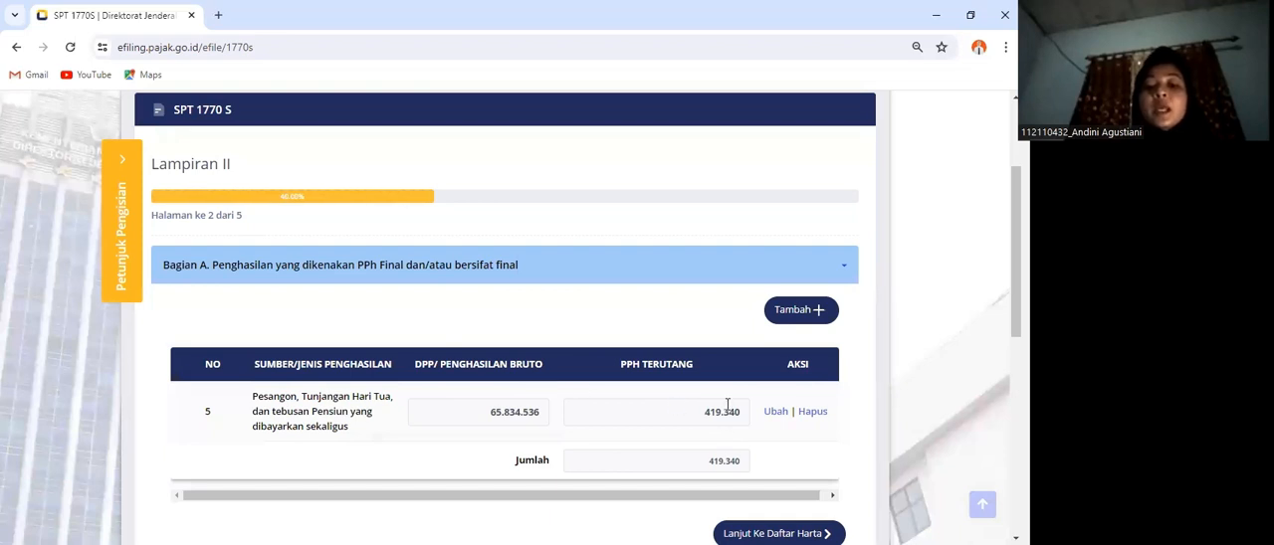
Proceed from the final-tax income list to the year-end asset list in Bagian B
scroll(612, 369, down, 1)
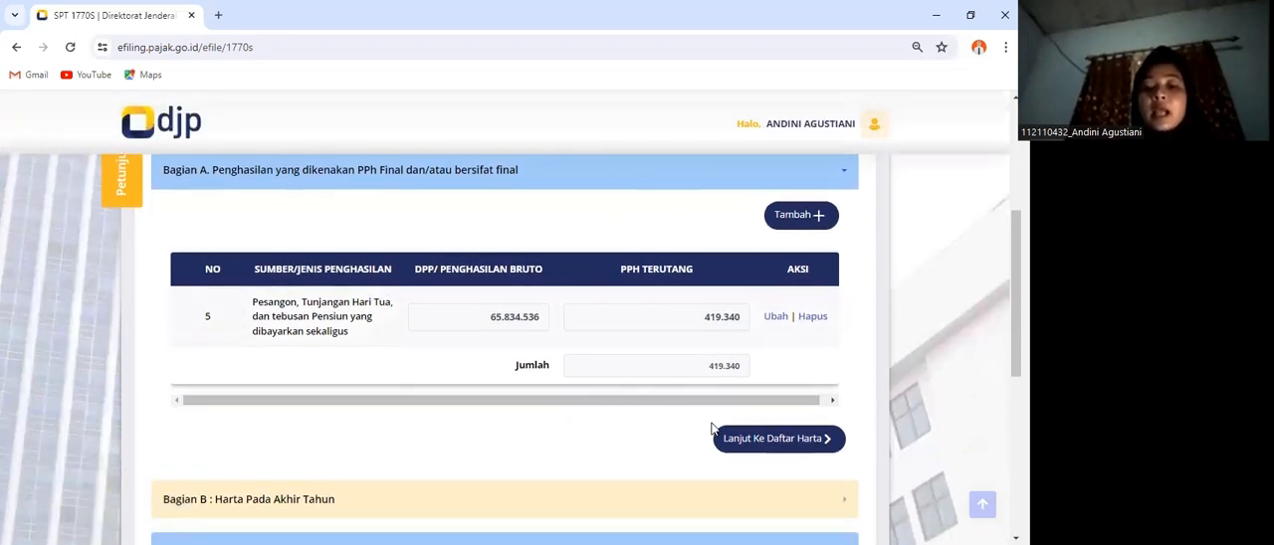
click(761, 442)
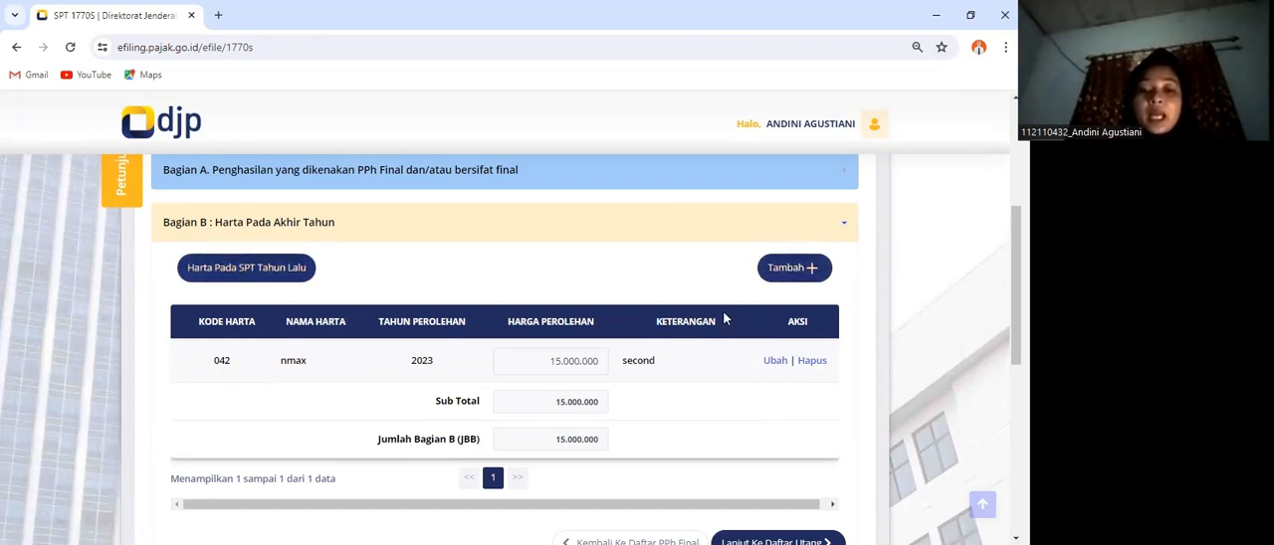
scroll(791, 267, down, 1)
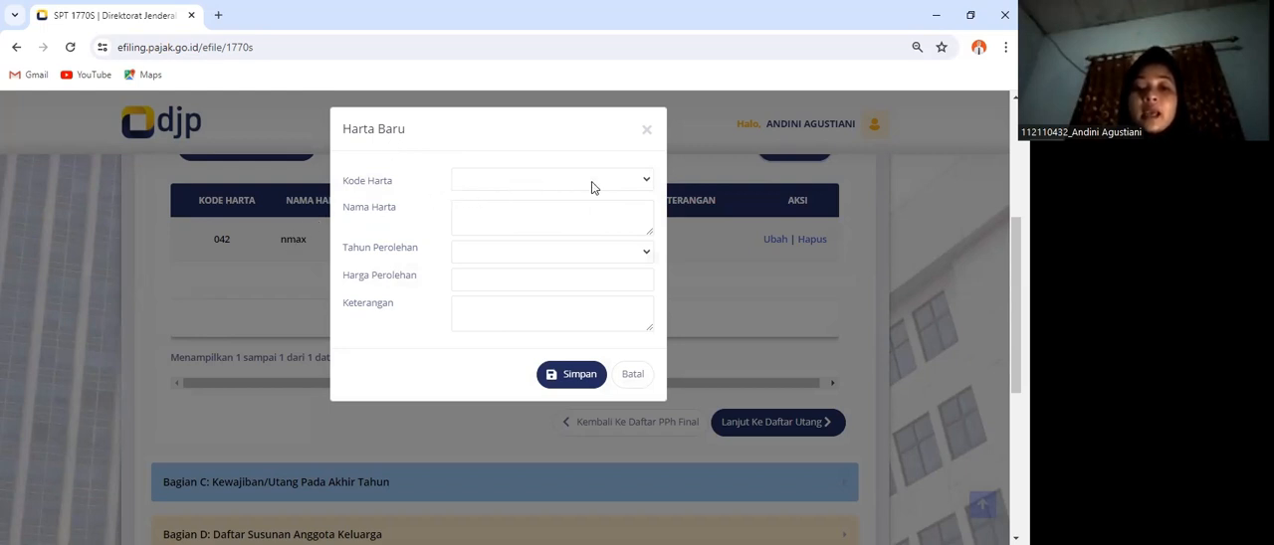
click(649, 180)
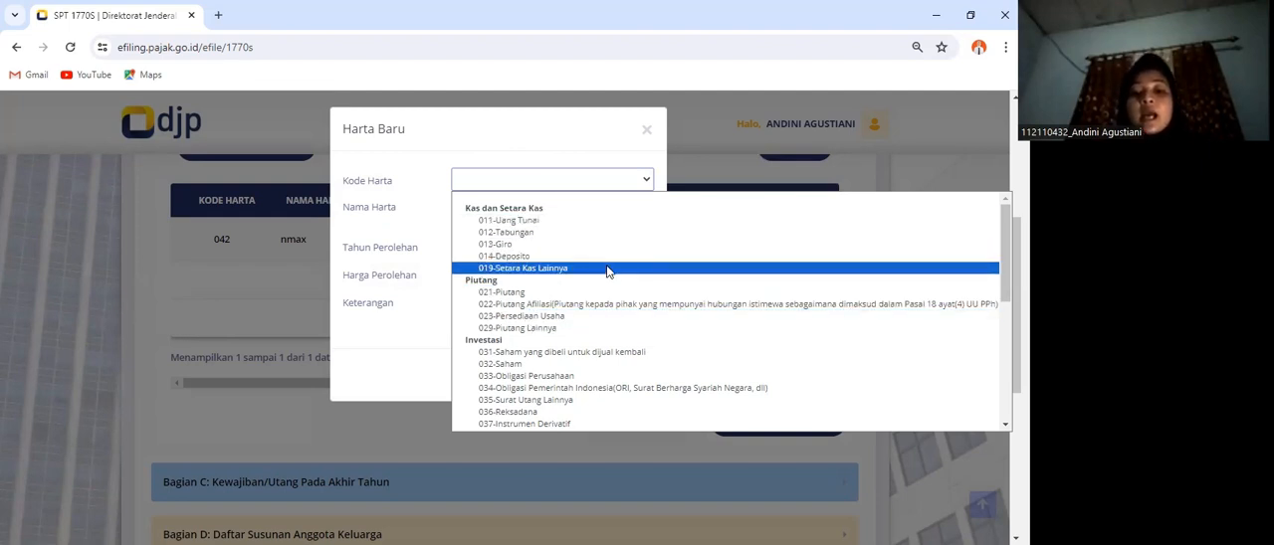
scroll(577, 299, down, 5)
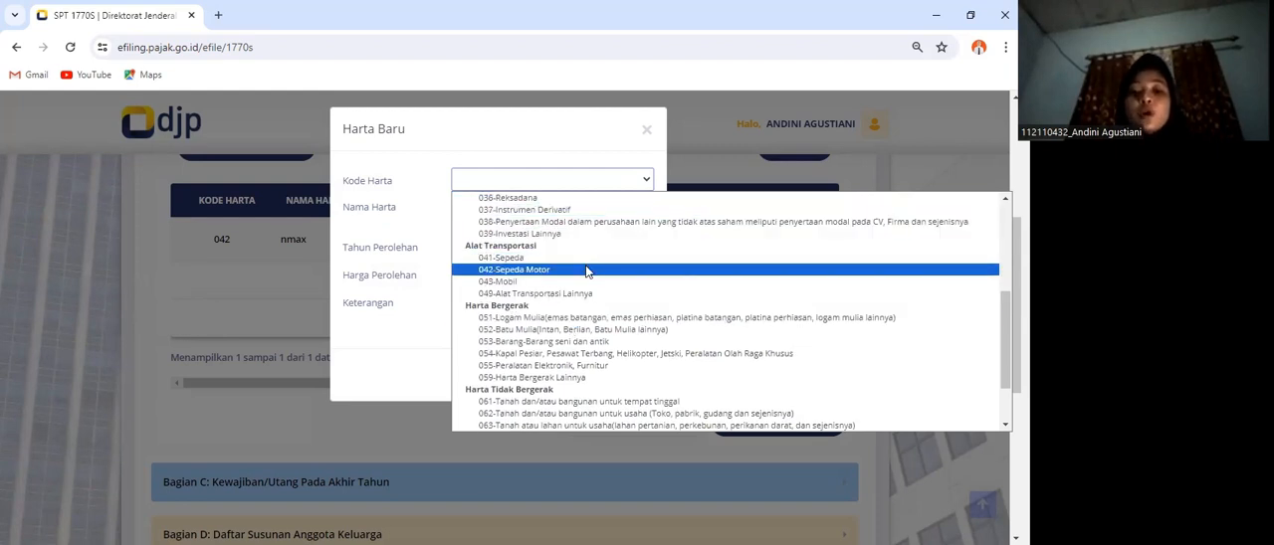
click(587, 271)
click(523, 217)
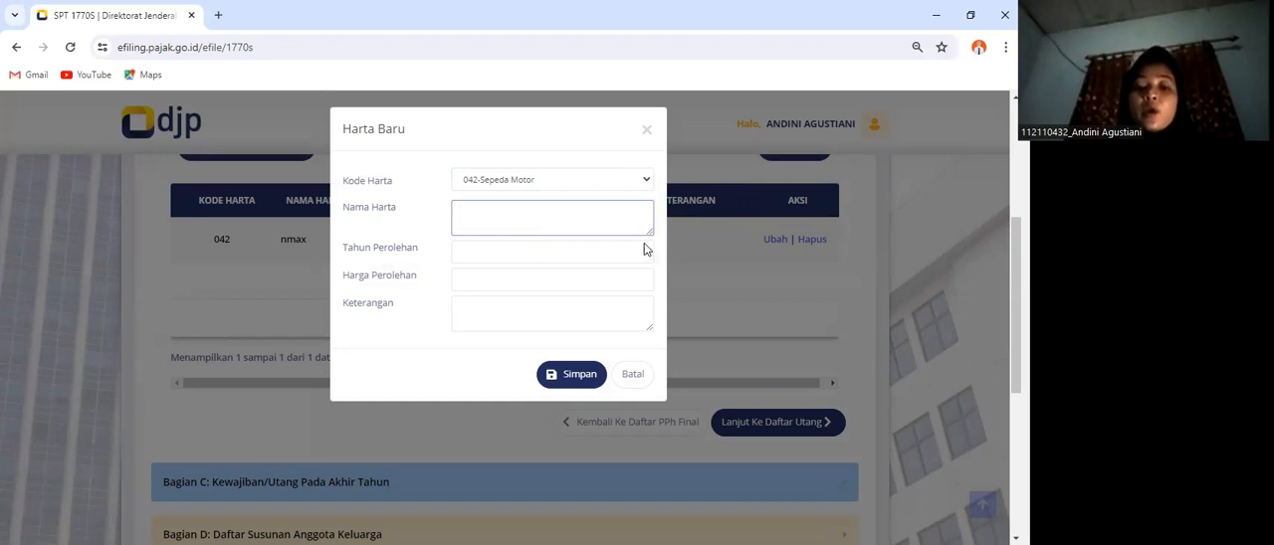
click(649, 254)
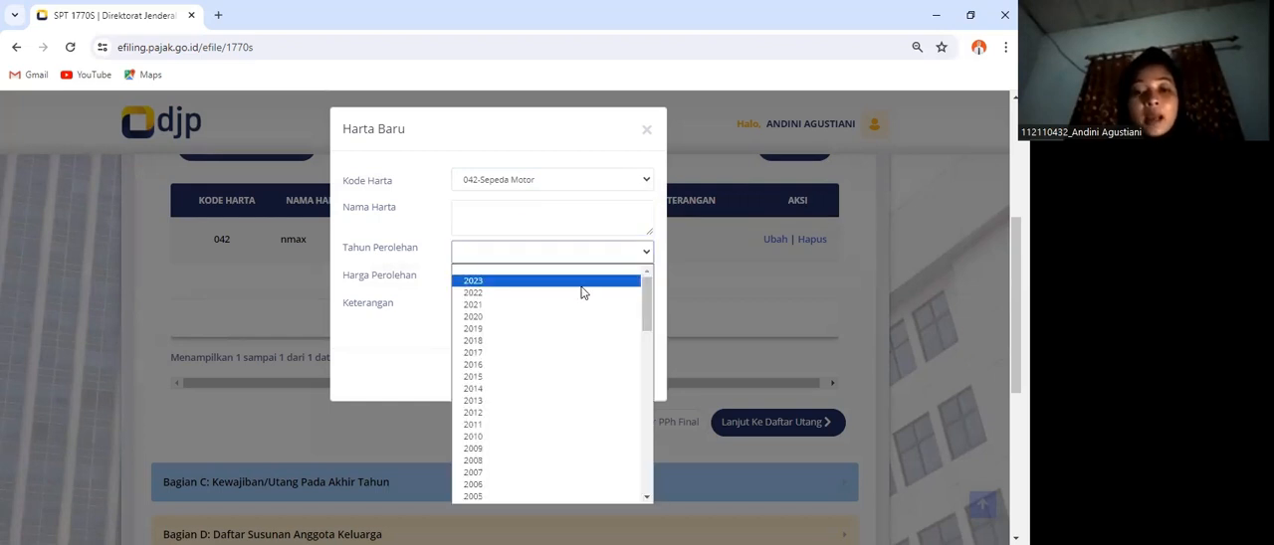
click(582, 285)
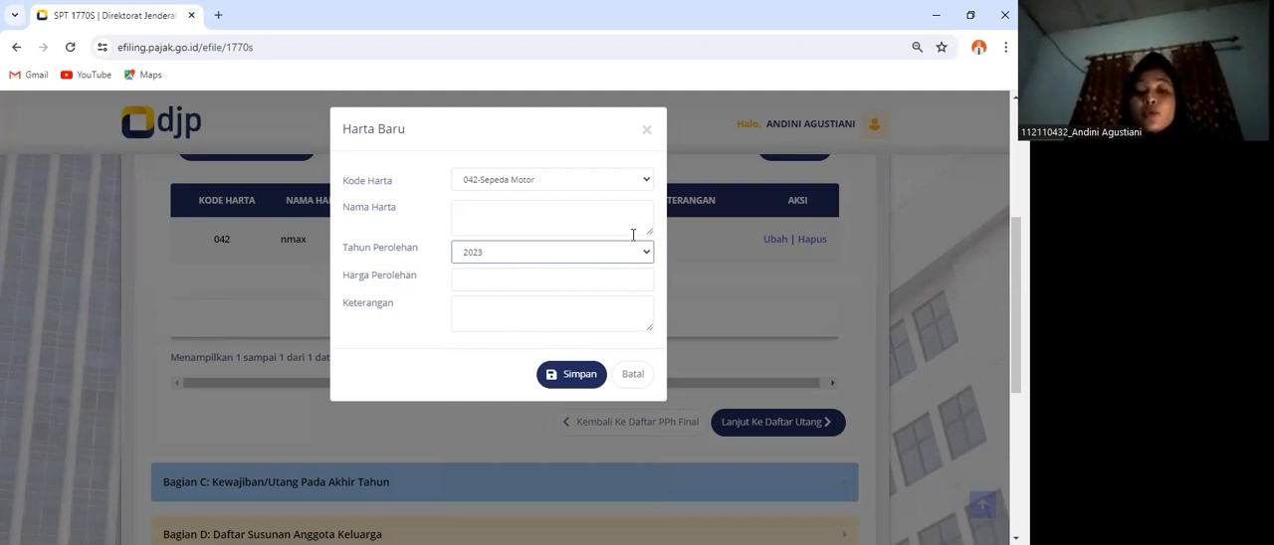
click(647, 130)
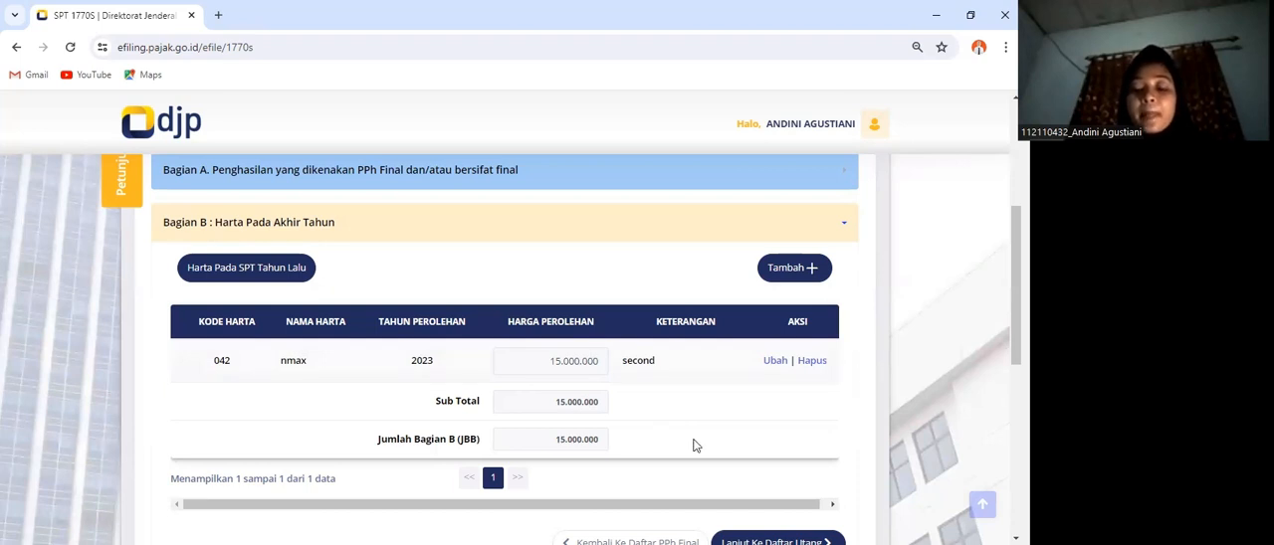
Proceed from the year-end asset list to the liability list in Bagian C
scroll(696, 446, down, 1)
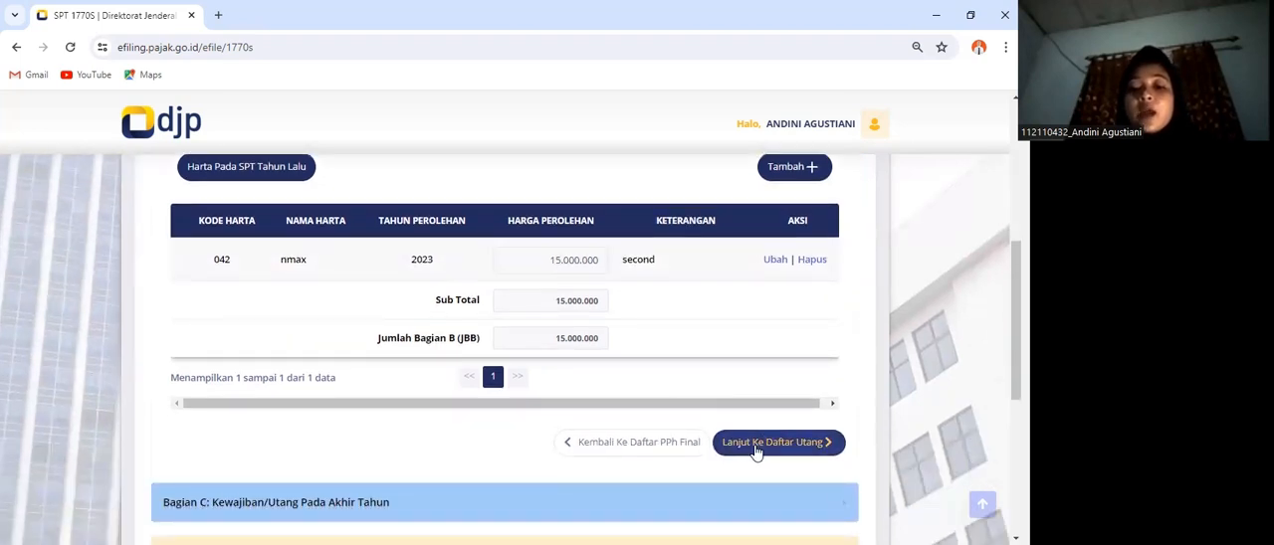
click(754, 445)
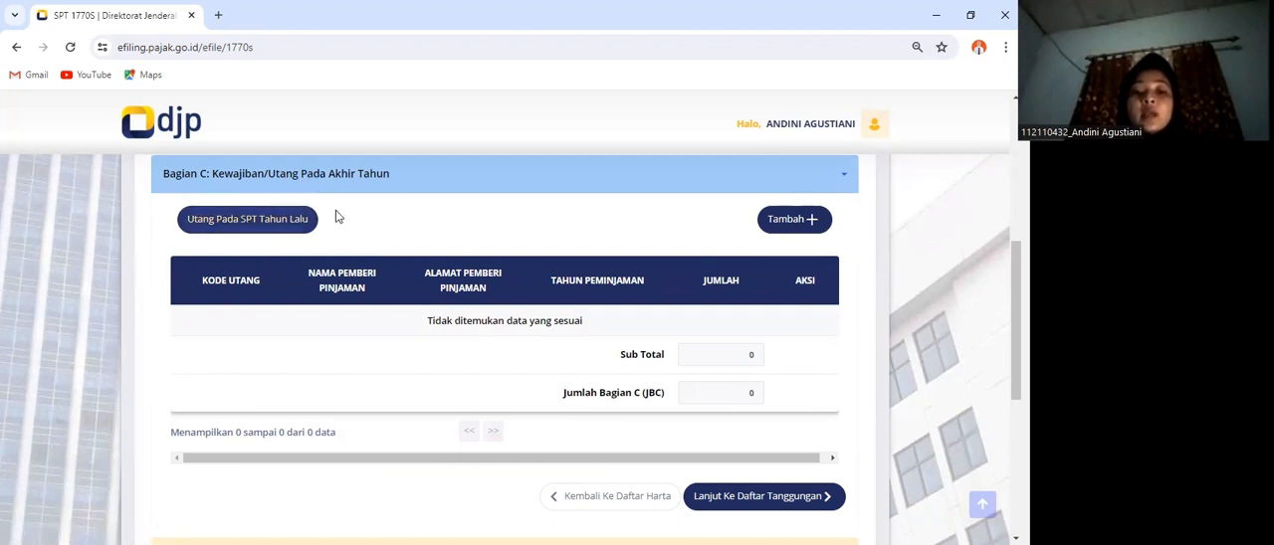
click(804, 215)
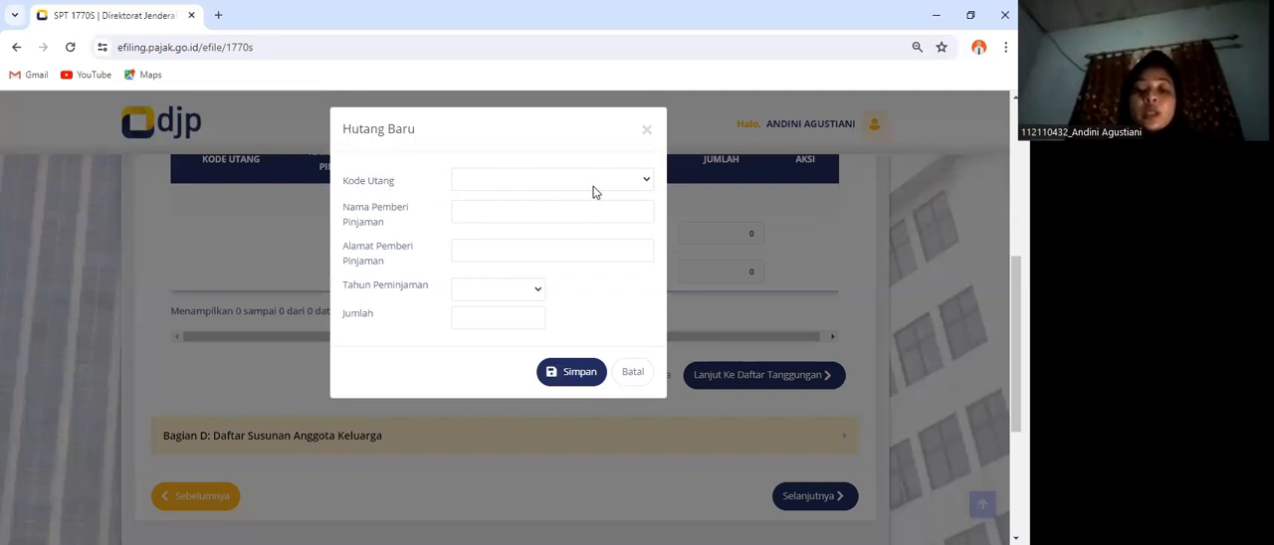
click(643, 182)
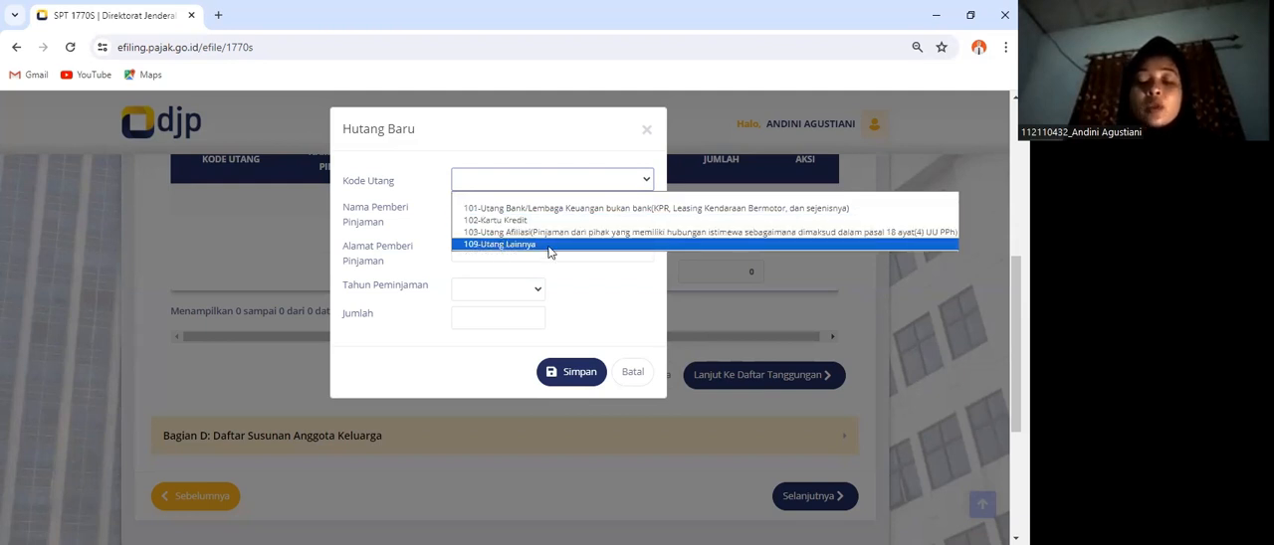
click(649, 302)
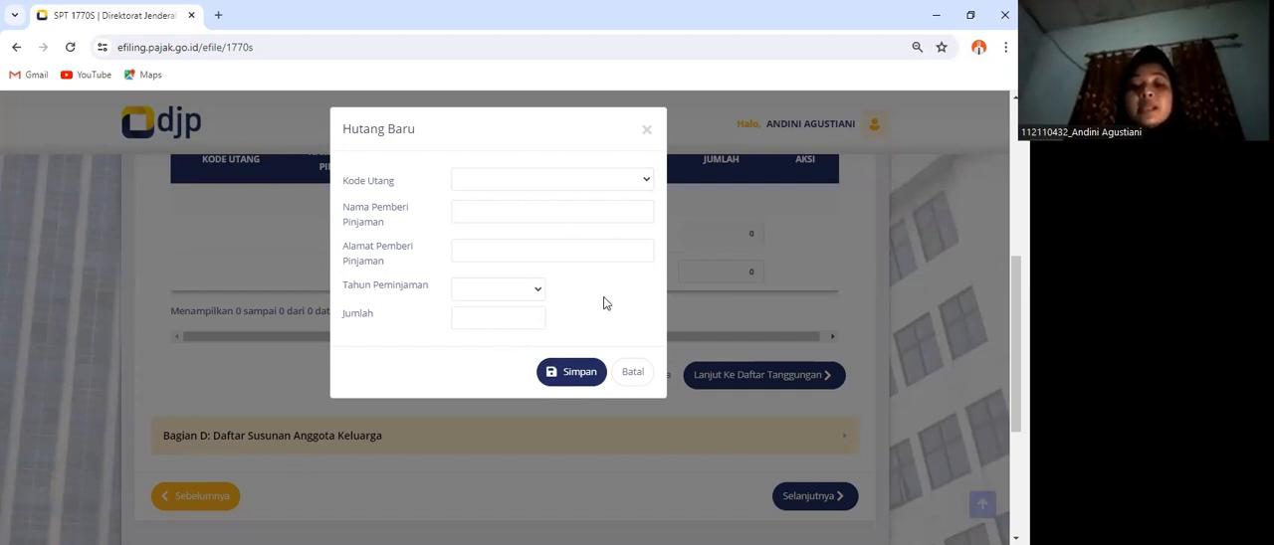
click(633, 370)
scroll(749, 369, up, 1)
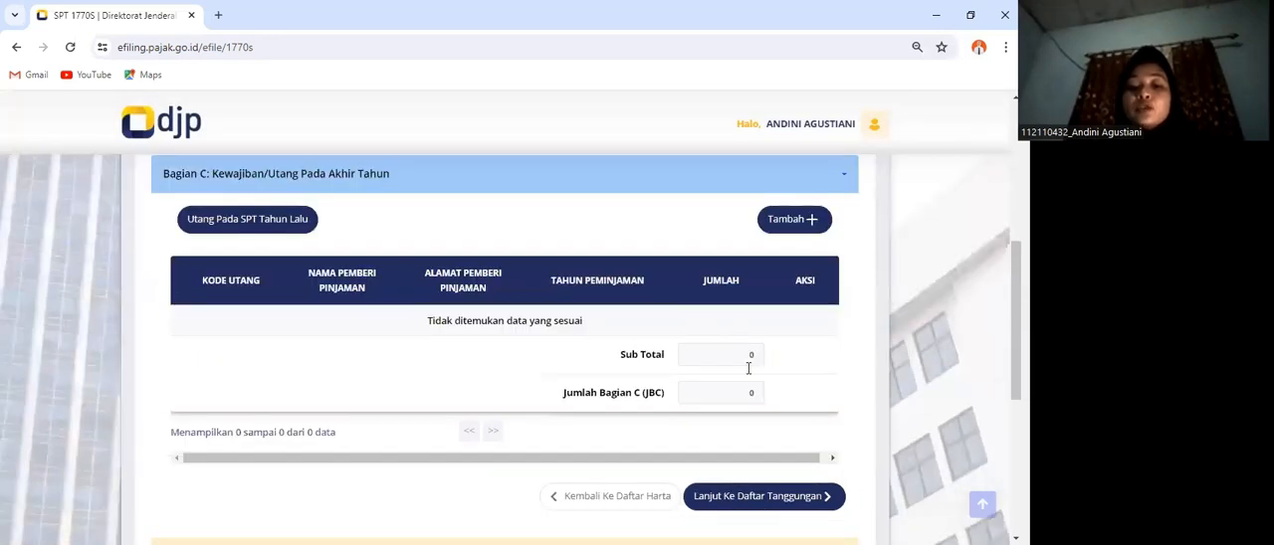
Leave the liability list without entries and proceed to the family member list in Bagian D
click(766, 501)
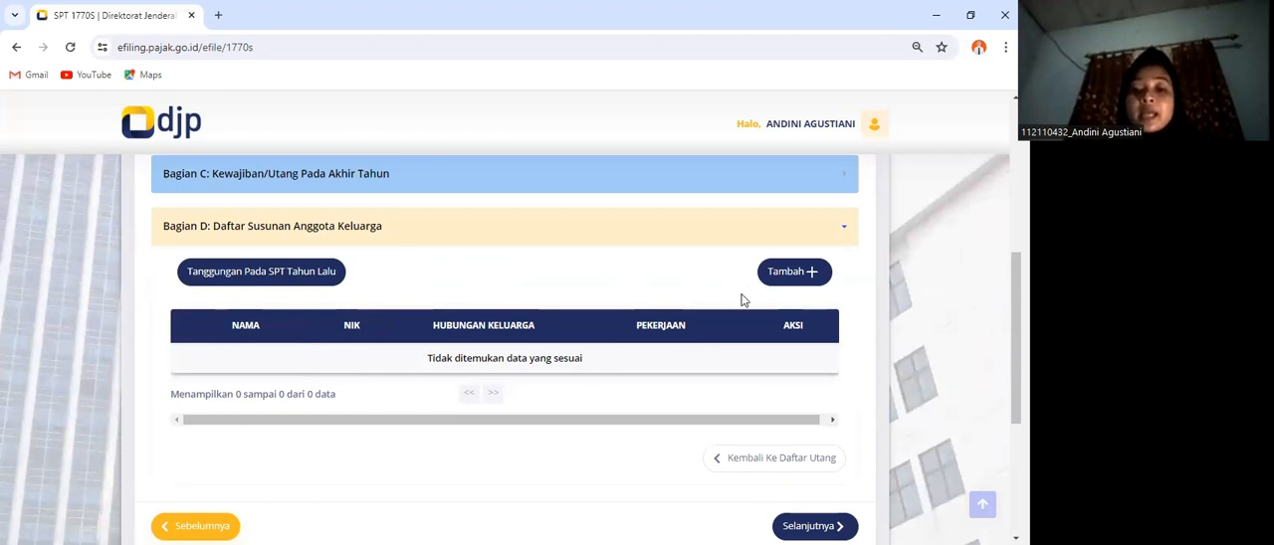
click(795, 273)
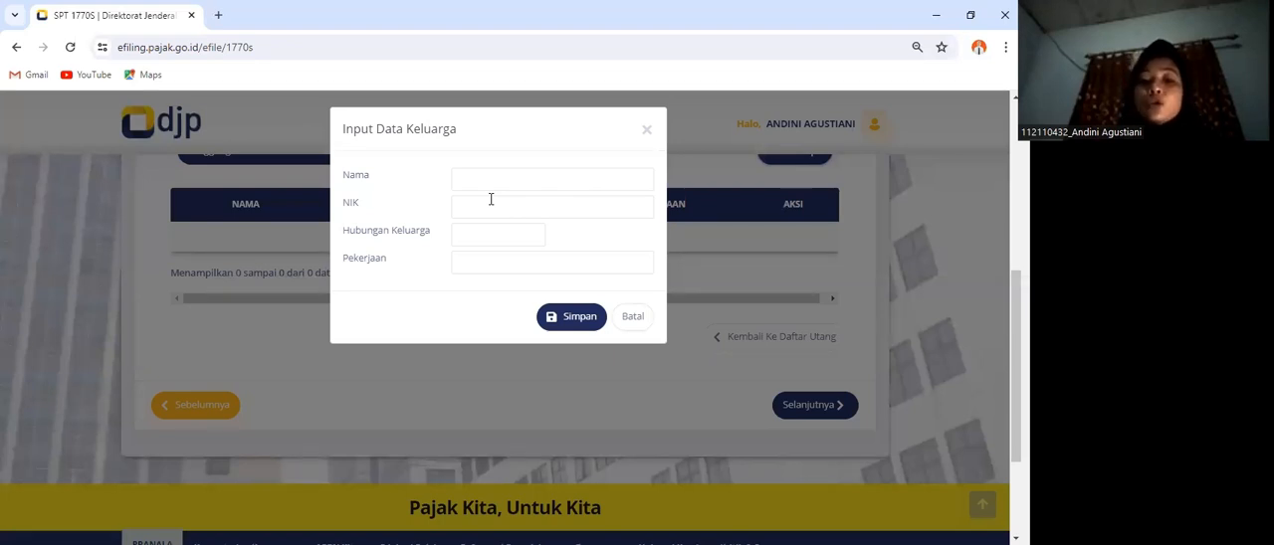
click(634, 320)
scroll(747, 368, up, 1)
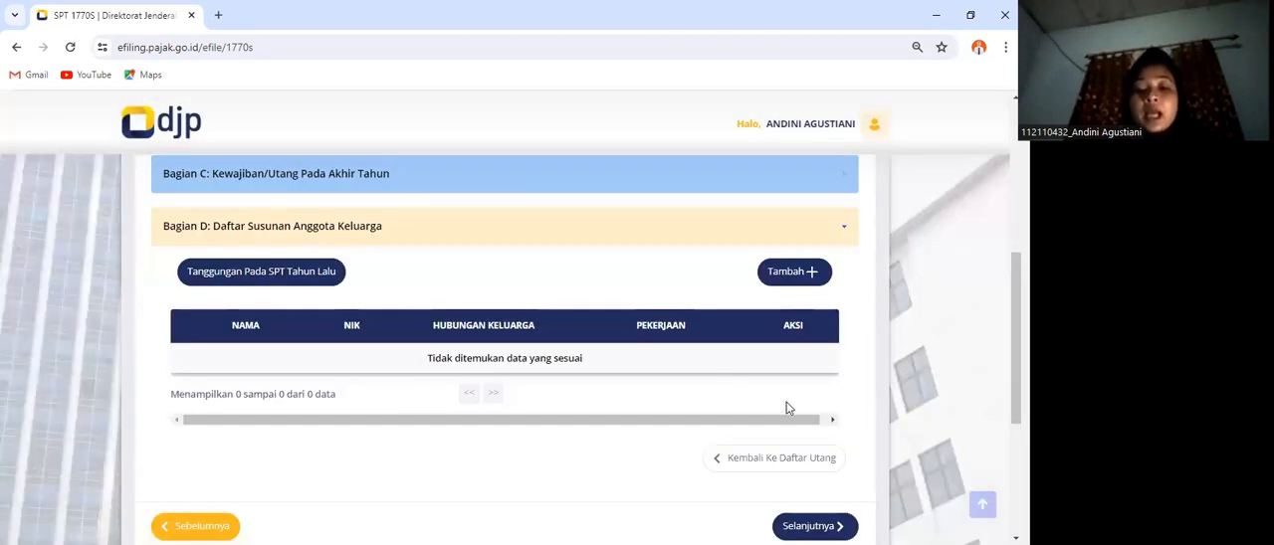
Continue to Lampiran I and proceed past the other domestic net income in Bagian A to Bagian B
click(814, 526)
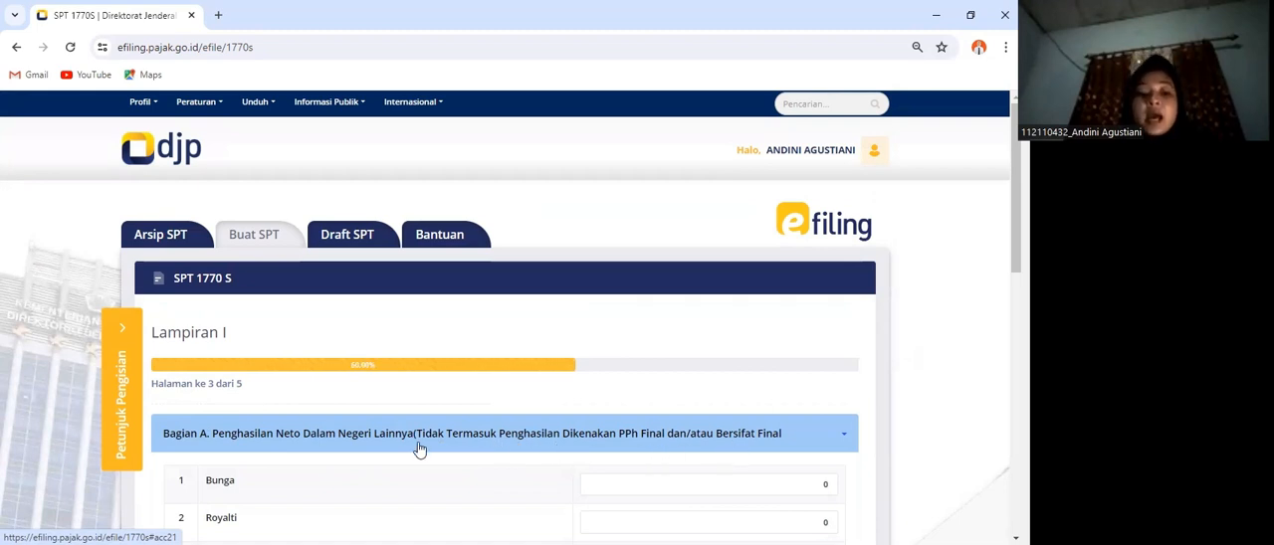
scroll(421, 449, down, 2)
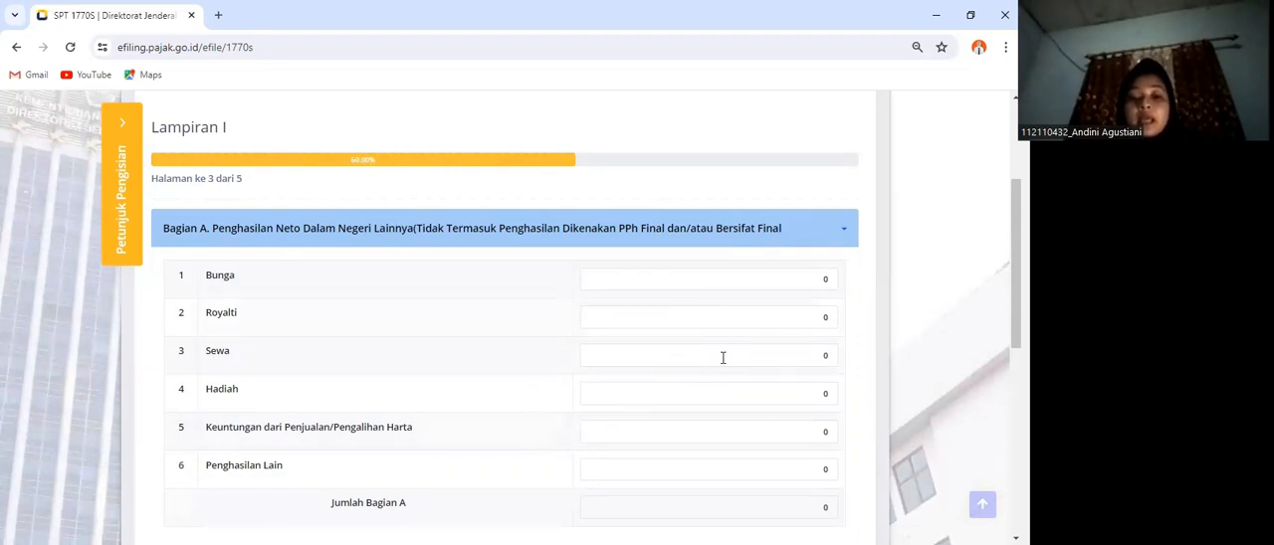
scroll(712, 358, down, 2)
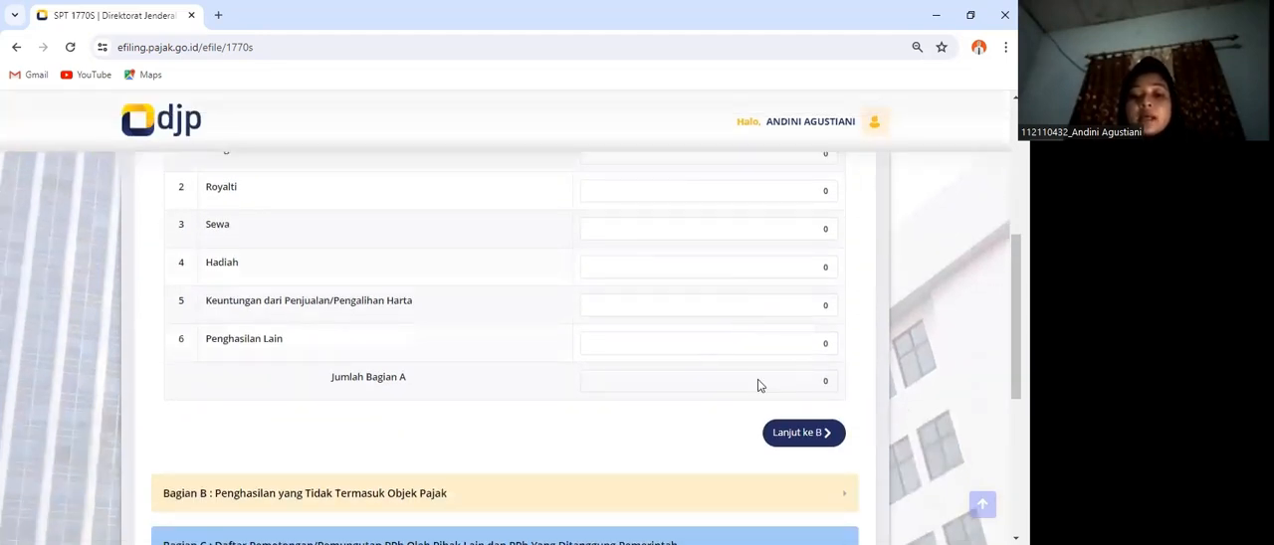
click(799, 433)
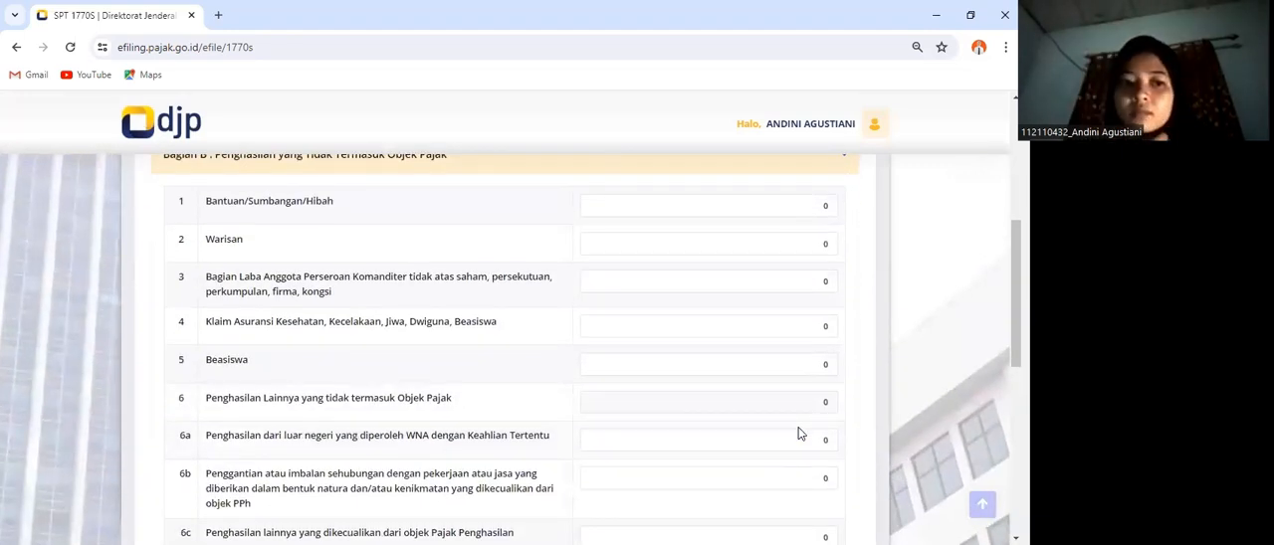
Review the non-taxable income items in Bagian B and proceed to the withholding slip list in Bagian C
scroll(799, 435, up, 1)
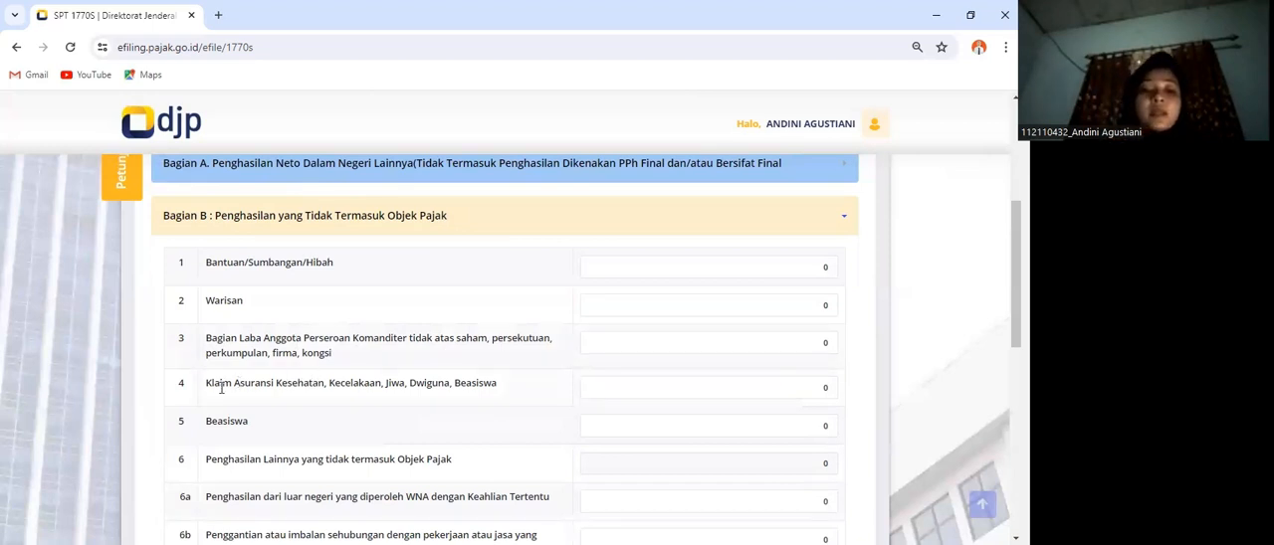
scroll(295, 438, down, 2)
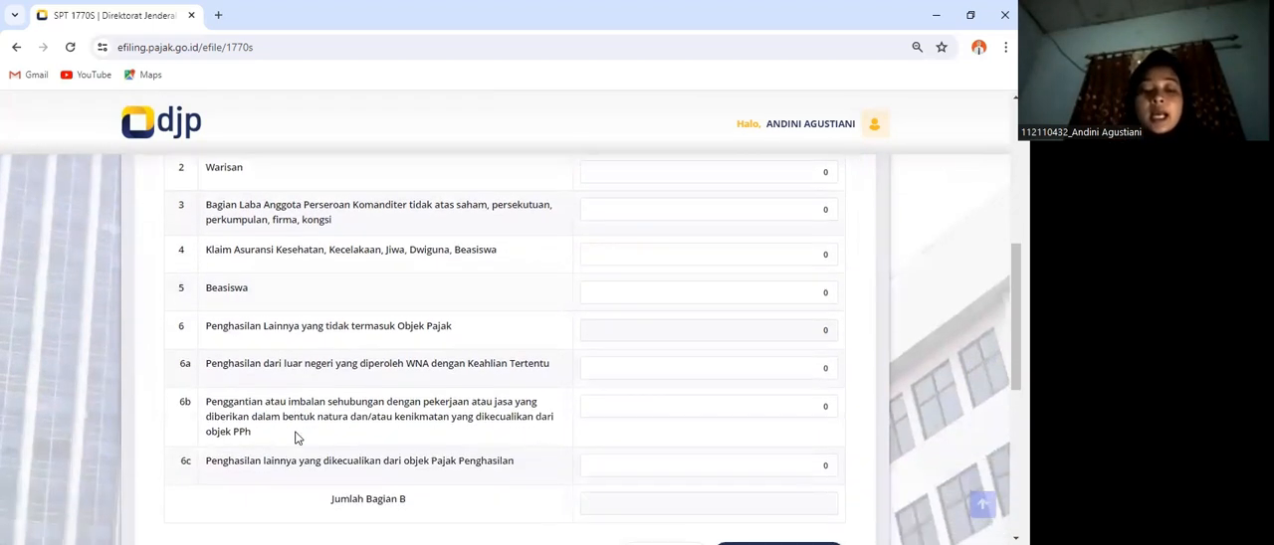
scroll(294, 438, up, 2)
scroll(294, 438, down, 1)
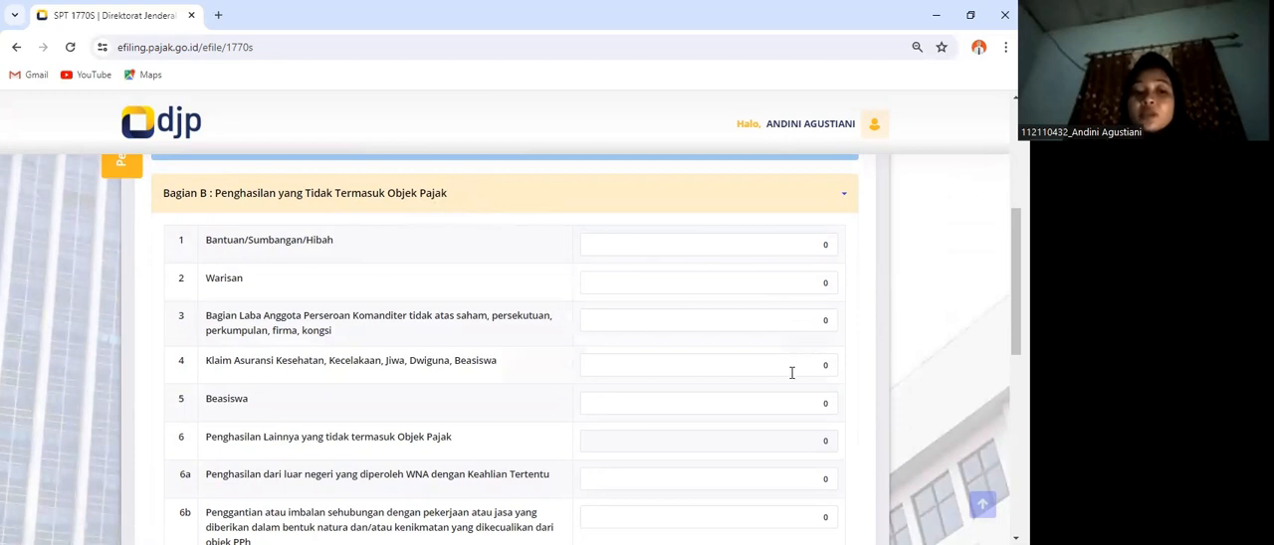
scroll(792, 373, up, 1)
scroll(793, 376, down, 2)
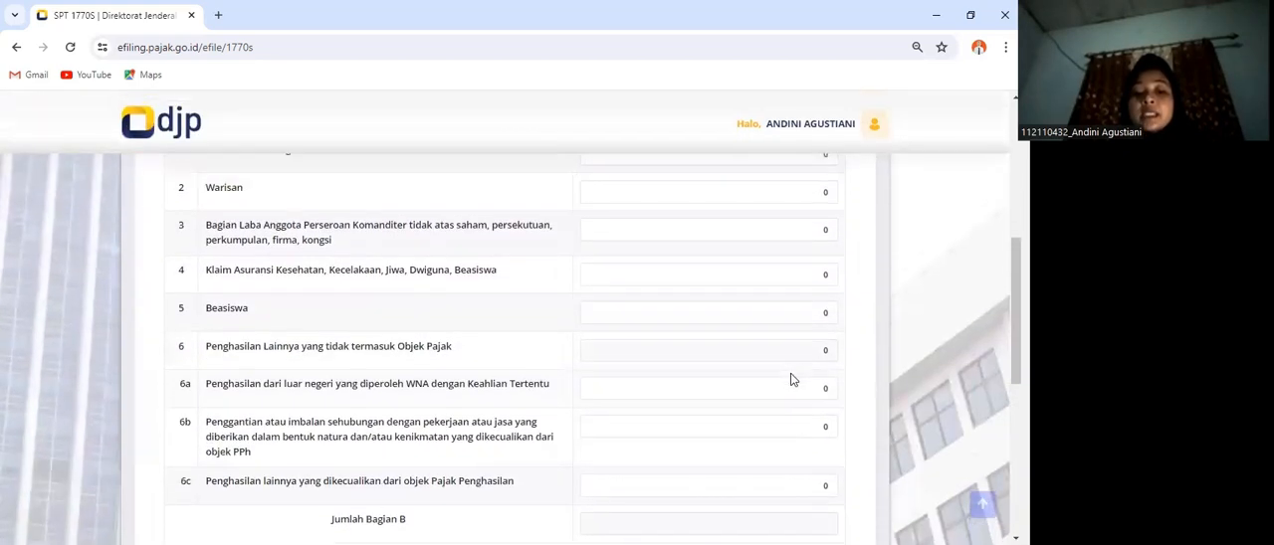
scroll(786, 377, down, 1)
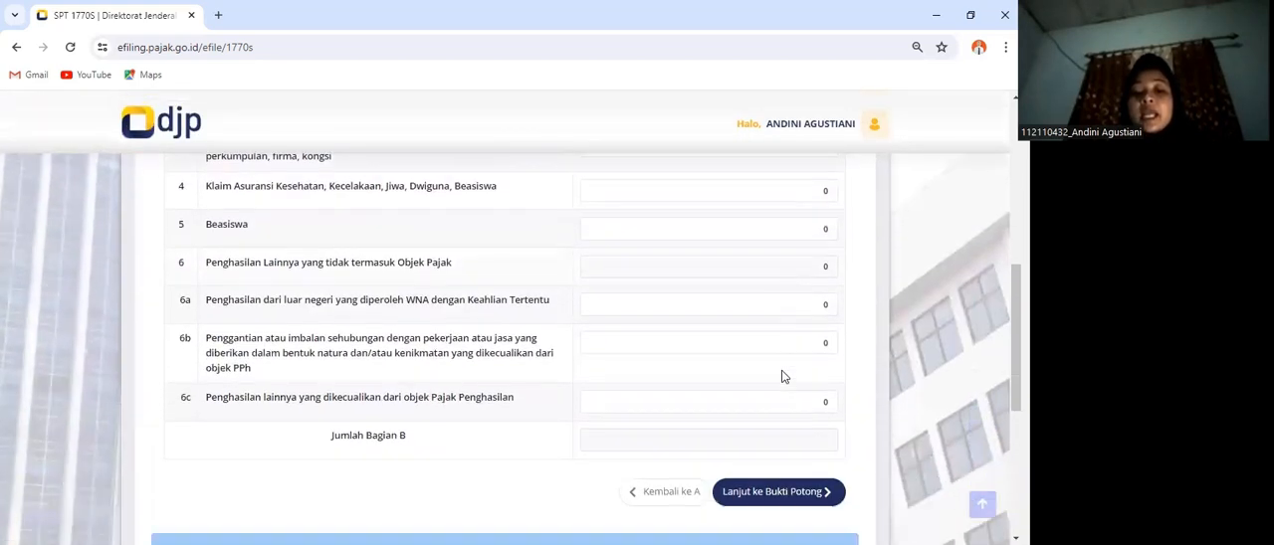
click(761, 490)
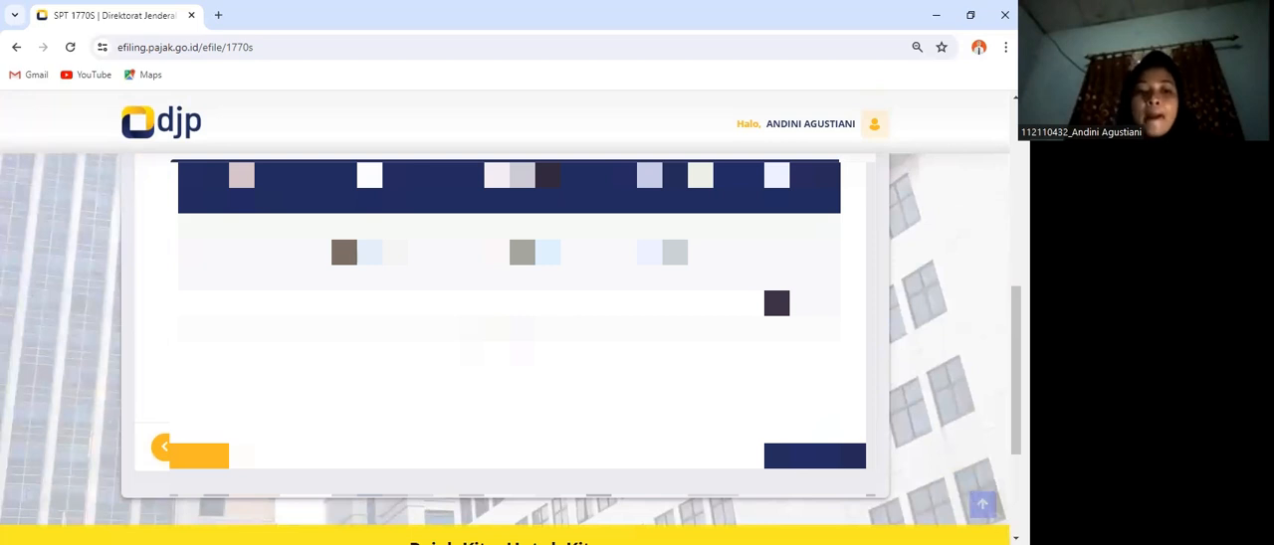
scroll(505, 348, up, 2)
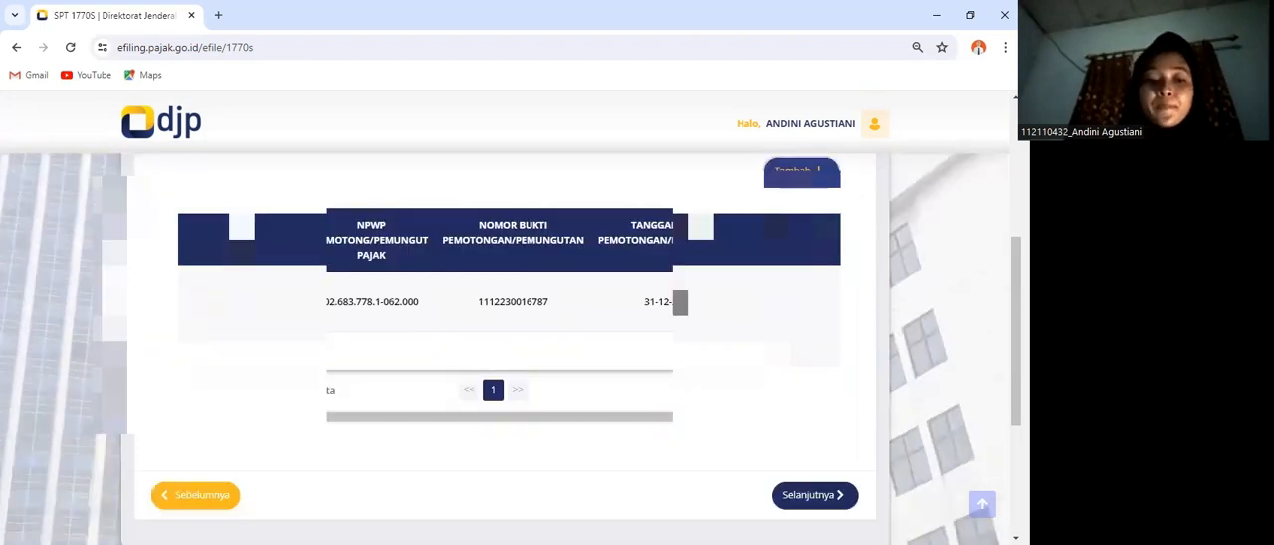
click(802, 173)
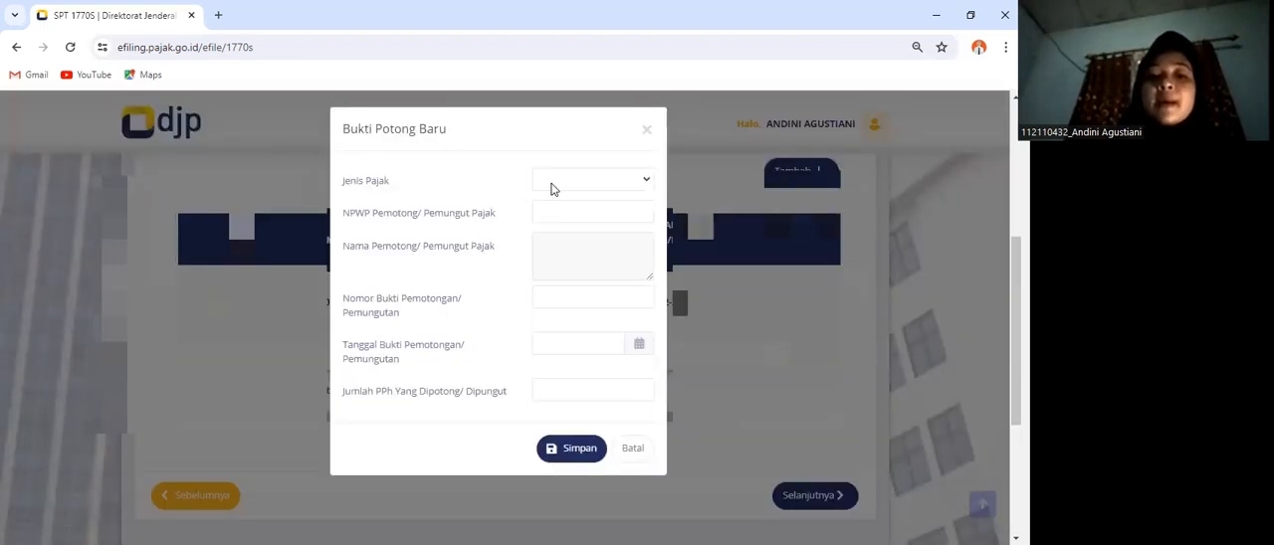
click(648, 182)
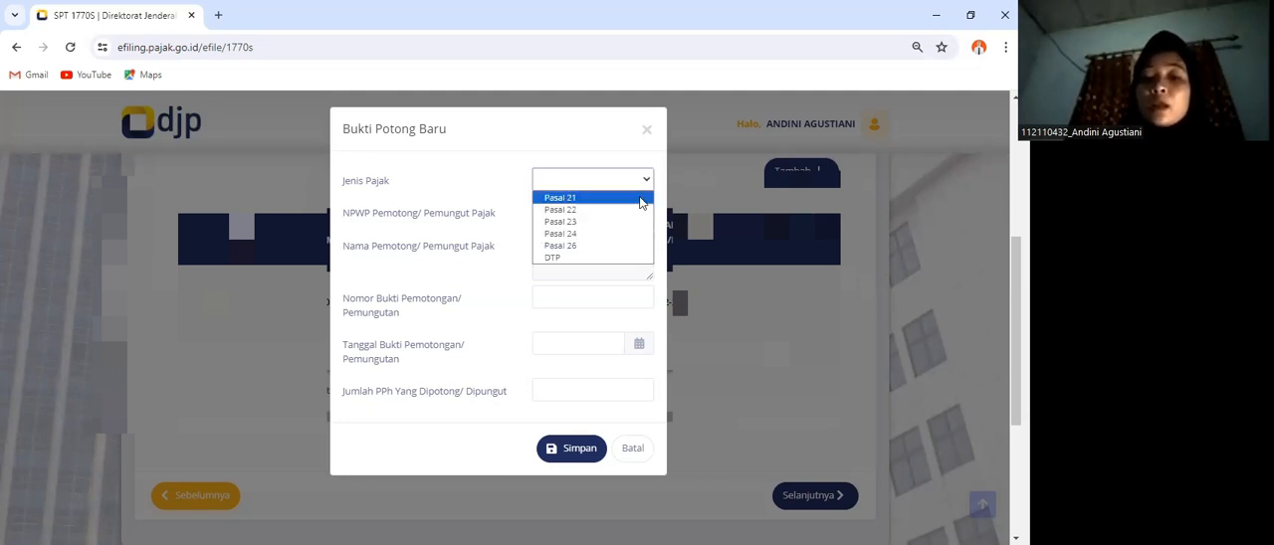
click(641, 200)
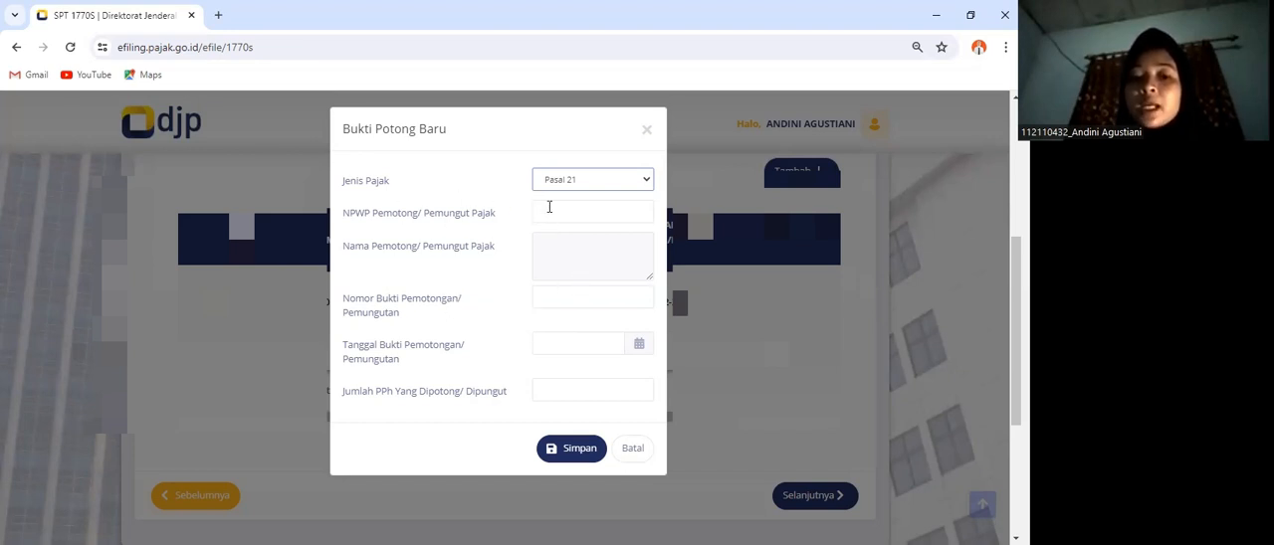
click(551, 208)
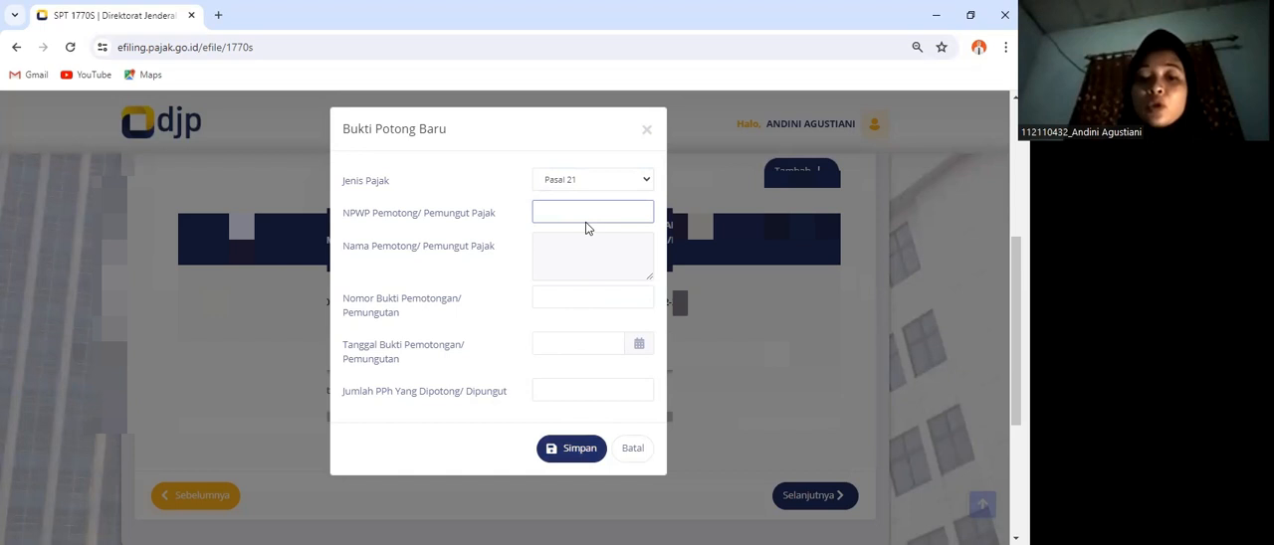
click(631, 450)
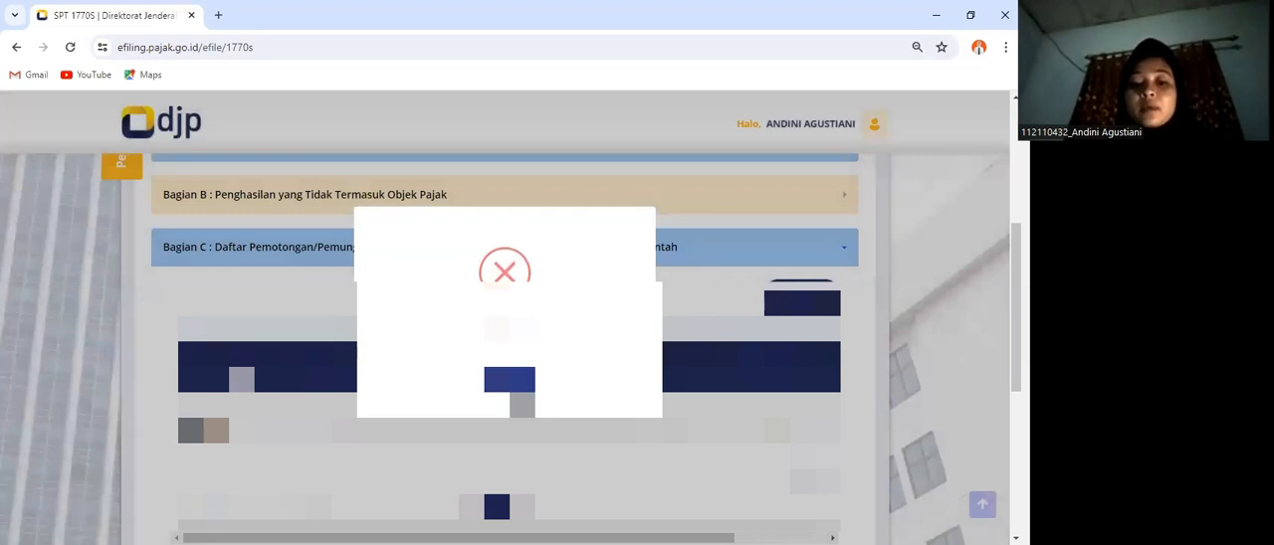
click(512, 382)
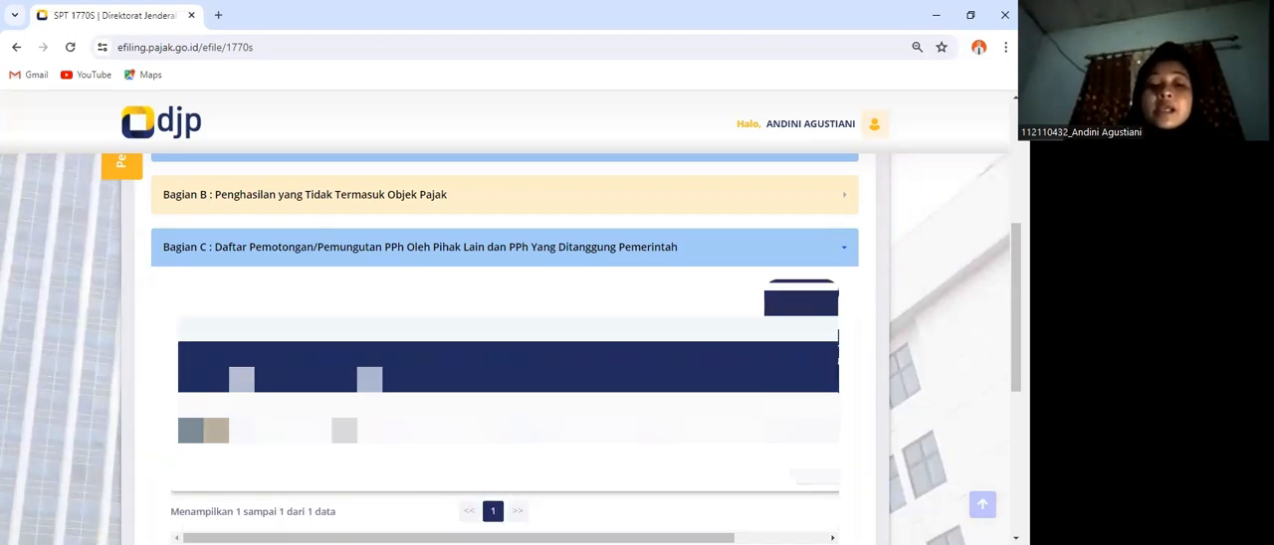
Continue from the withholding slip list in Lampiran I to the Induk page
scroll(808, 482, down, 2)
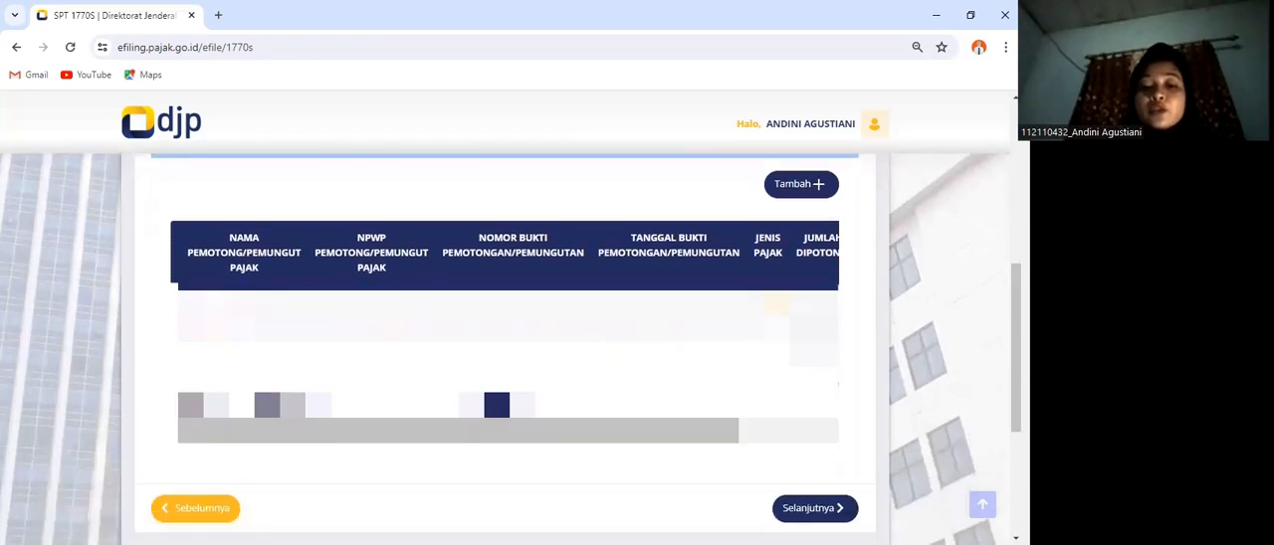
click(812, 509)
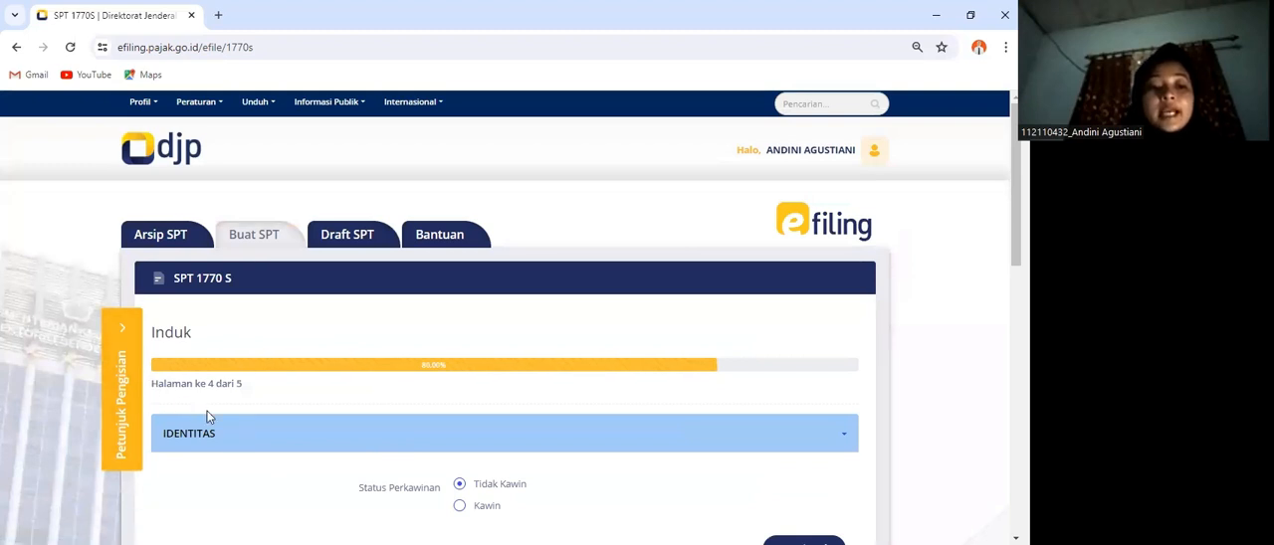
Examine the sections of the Induk page, from Identitas and Penghasilan Netto down to Pernyataan
scroll(383, 443, down, 1)
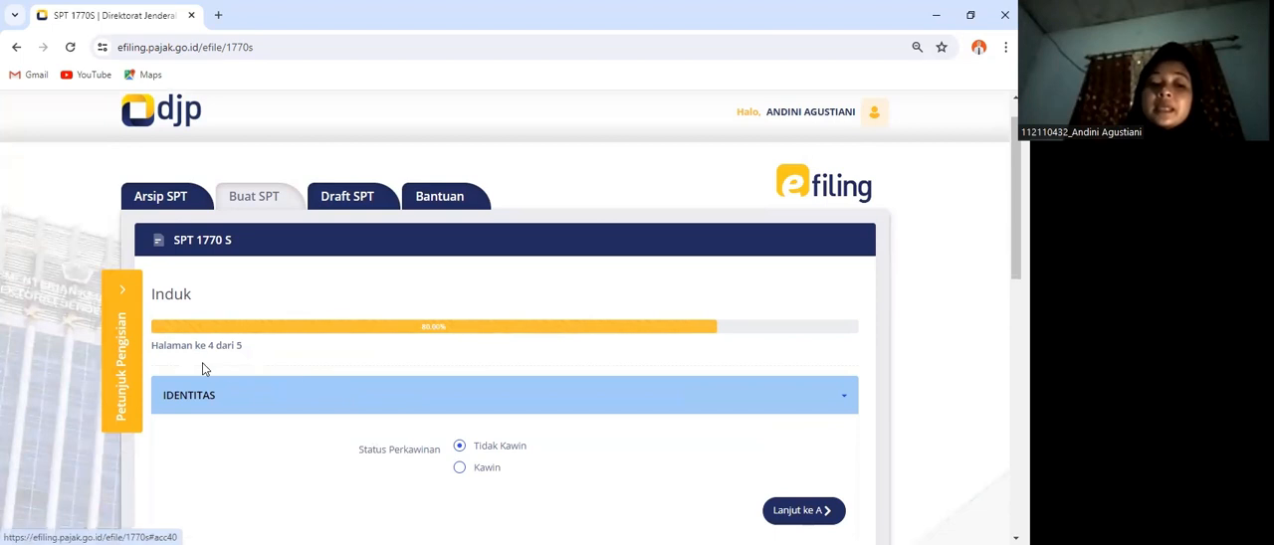
scroll(396, 403, down, 3)
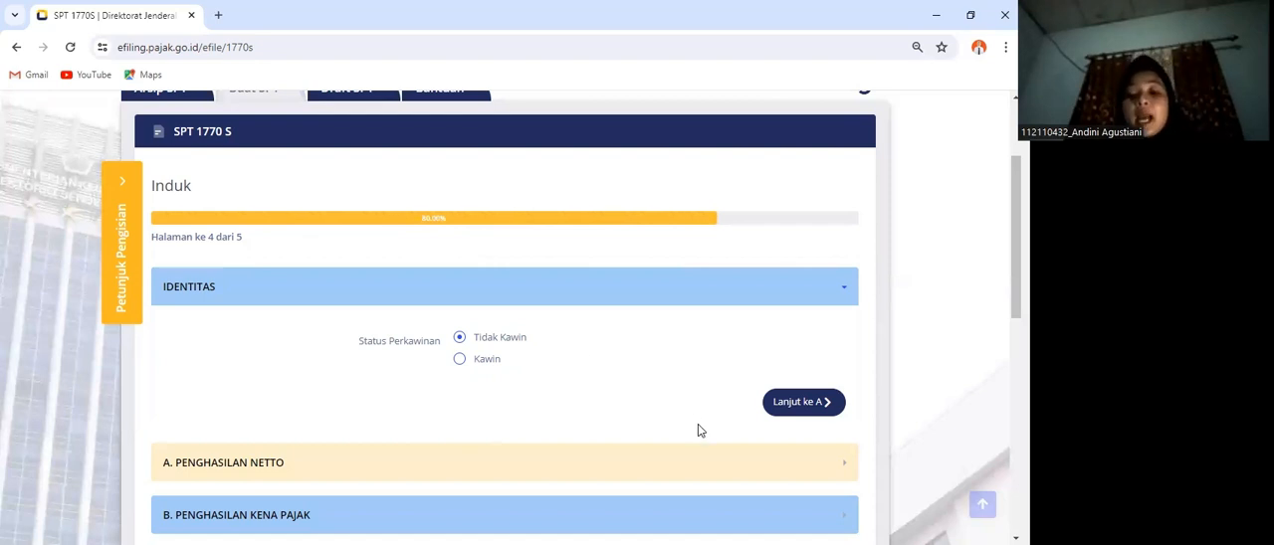
scroll(698, 430, down, 2)
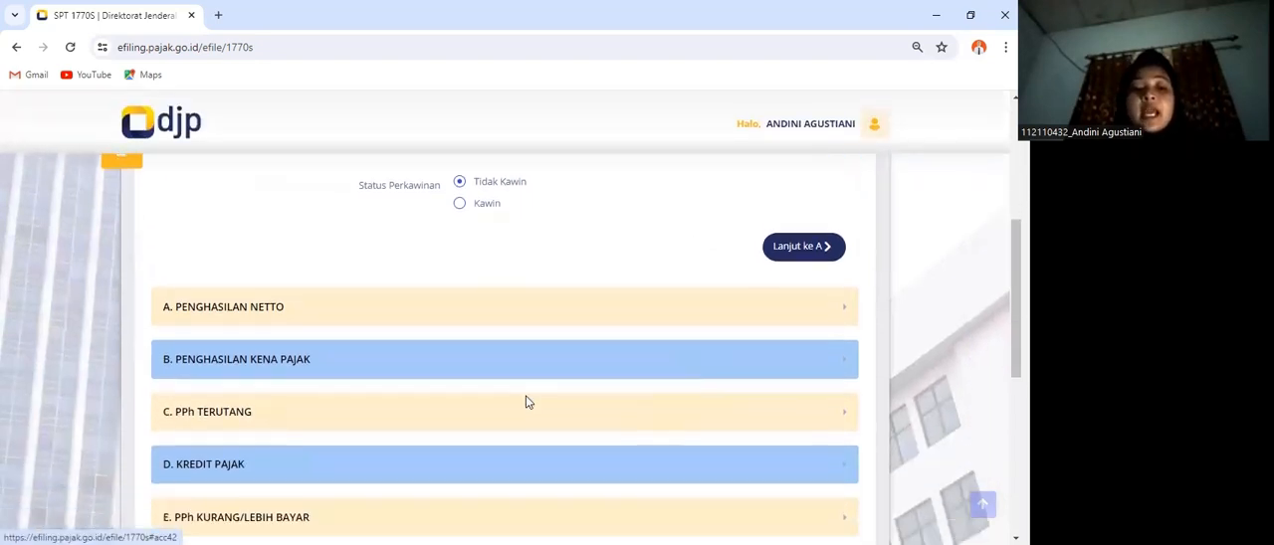
scroll(528, 401, down, 1)
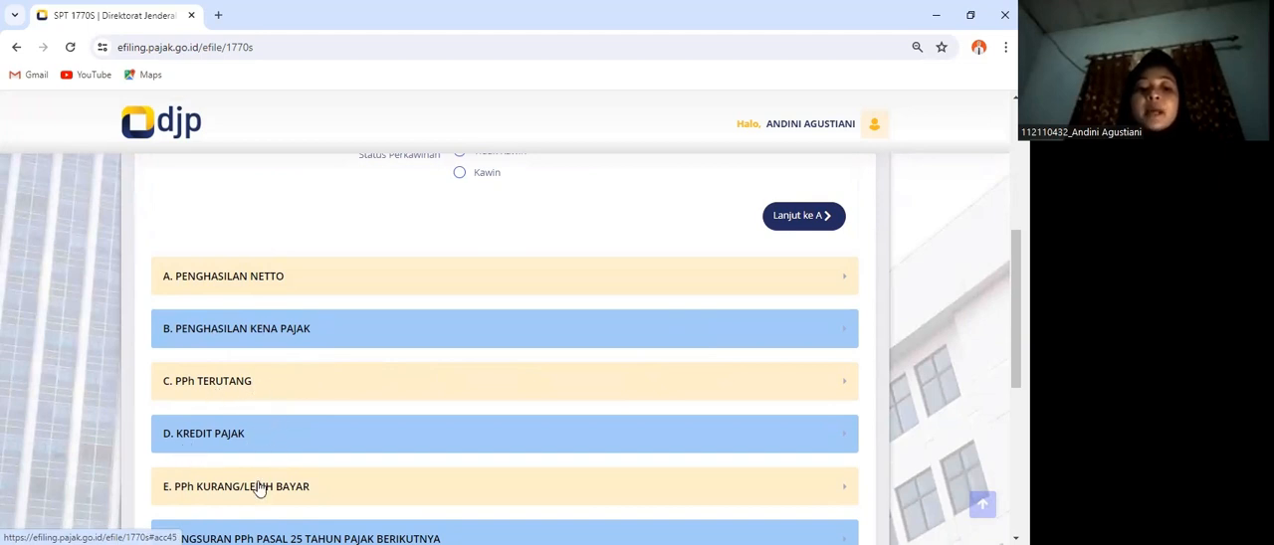
scroll(240, 503, down, 2)
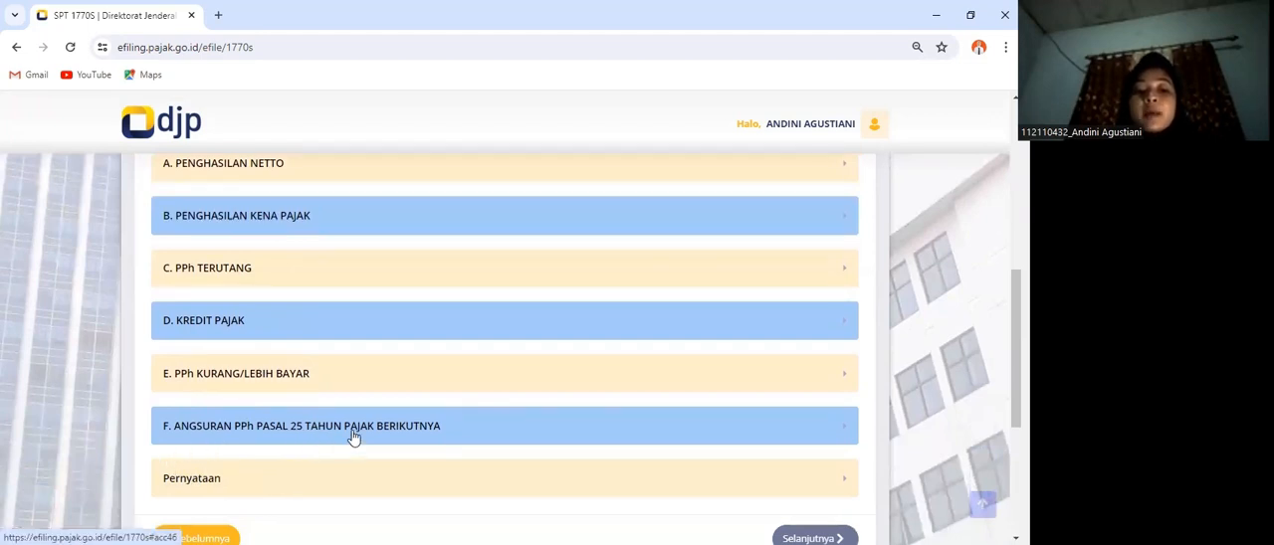
scroll(378, 438, down, 2)
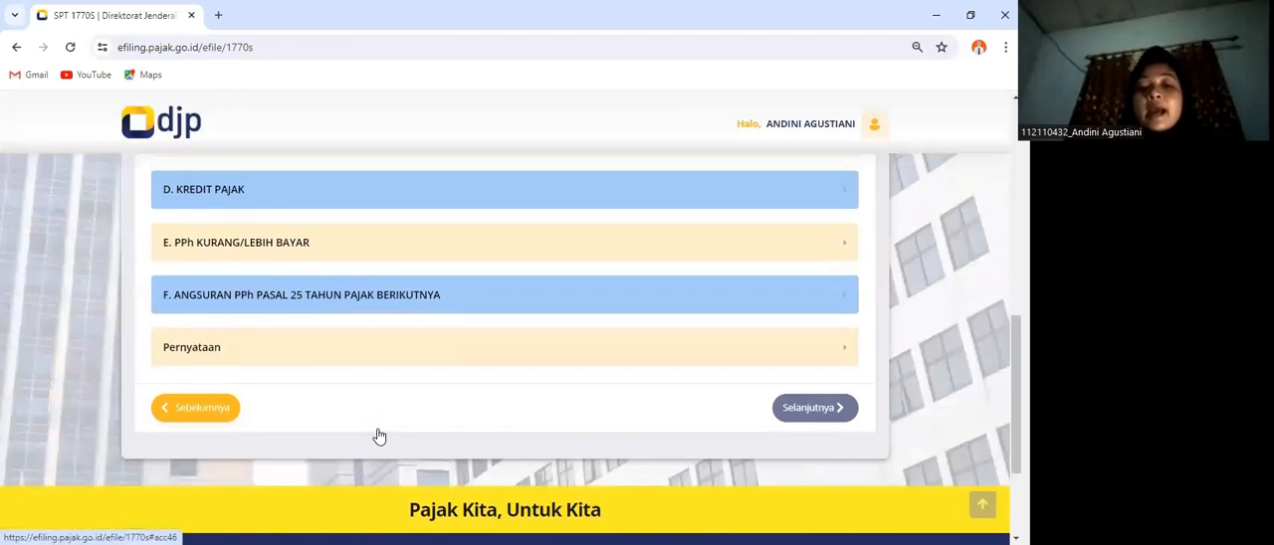
scroll(378, 438, up, 3)
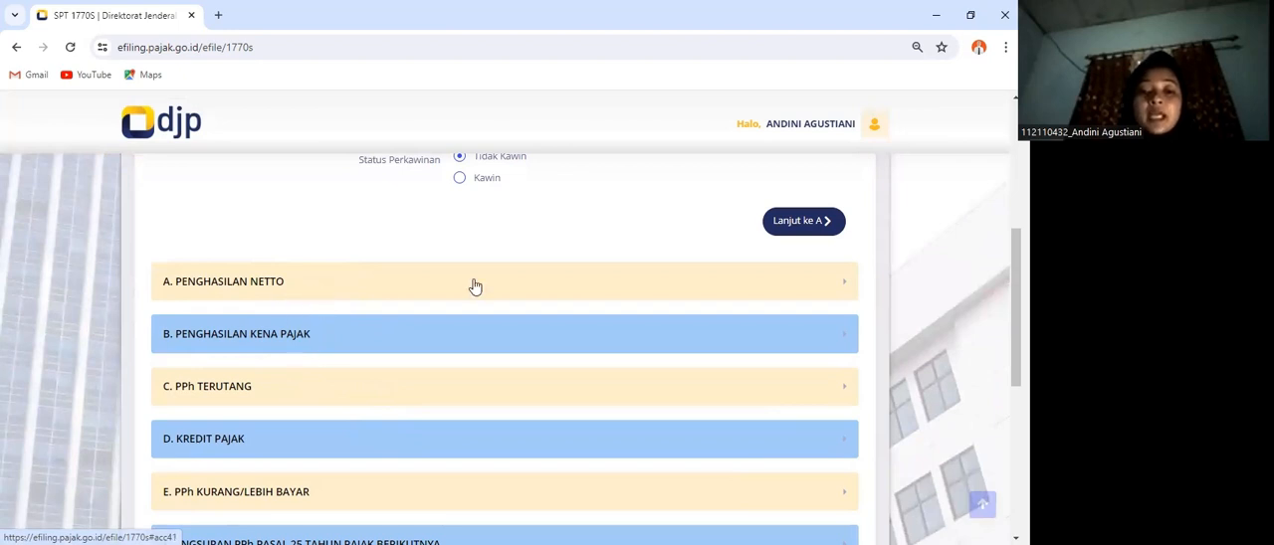
Return to the Identitas section of the Induk page and proceed with marital status Tidak Kawin to Bagian A, Penghasilan Netto
scroll(549, 296, up, 2)
scroll(551, 299, up, 1)
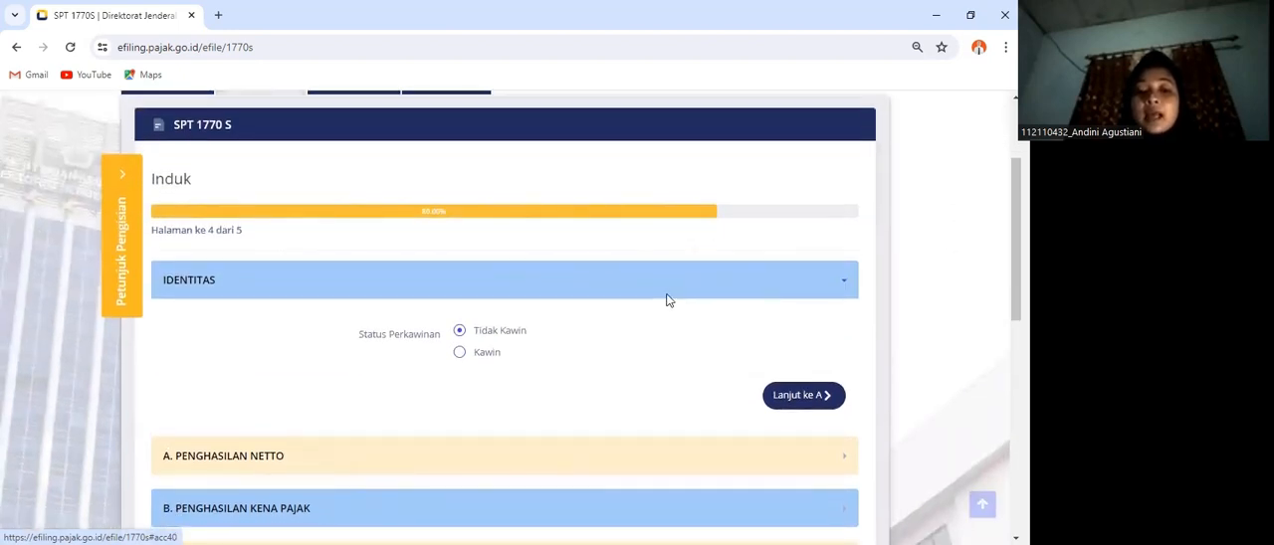
click(814, 400)
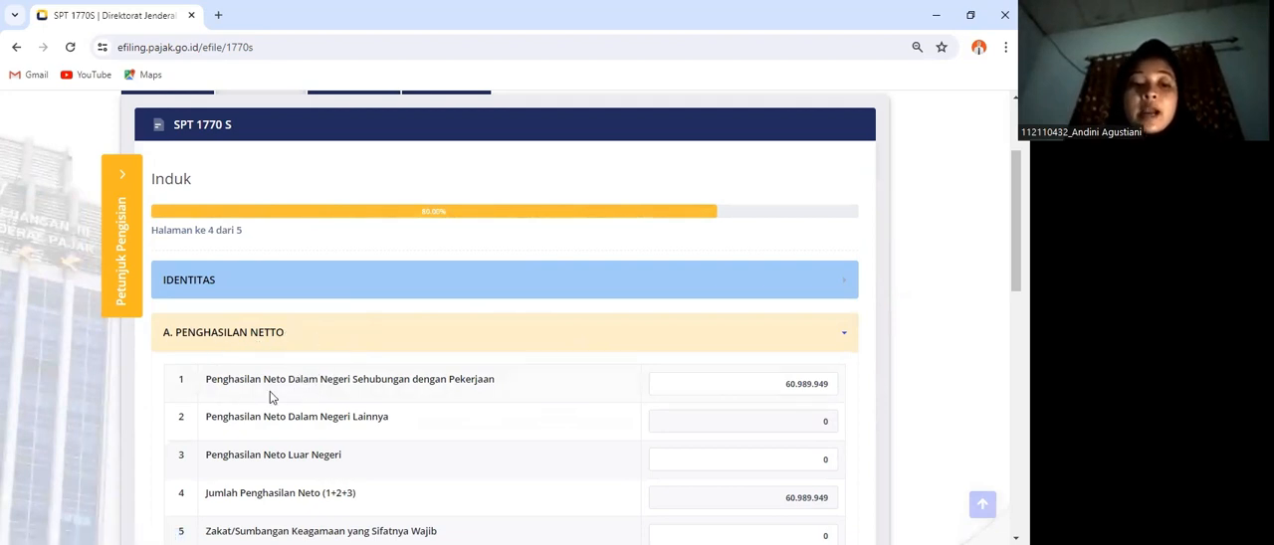
Review the net income items in Bagian A and proceed to Bagian B, Penghasilan Kena Pajak
scroll(270, 391, down, 2)
scroll(269, 391, down, 1)
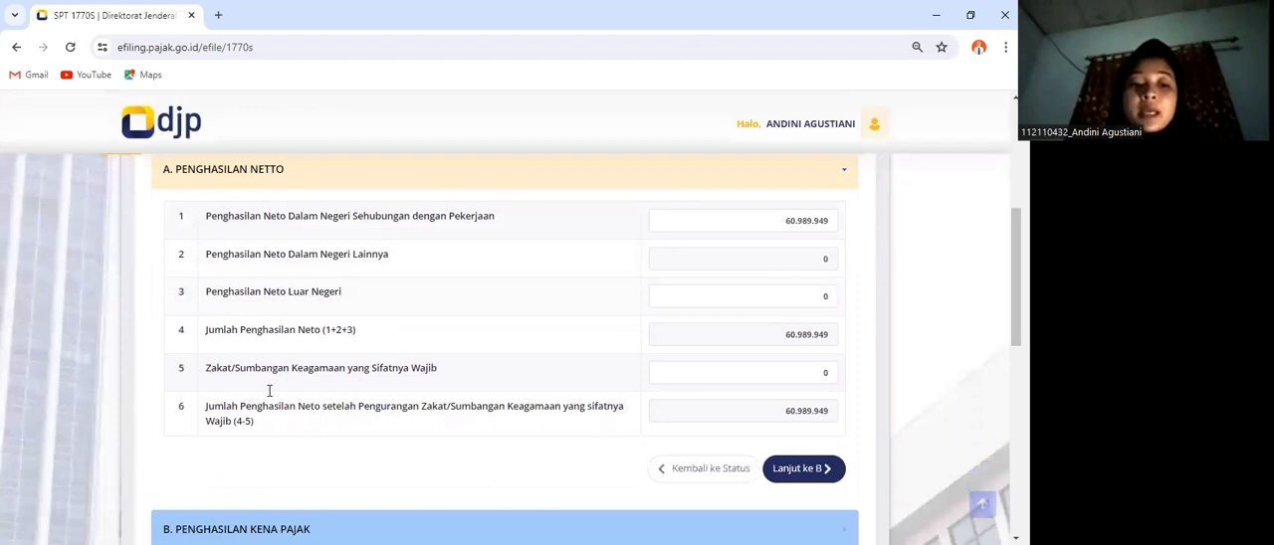
scroll(269, 396, up, 1)
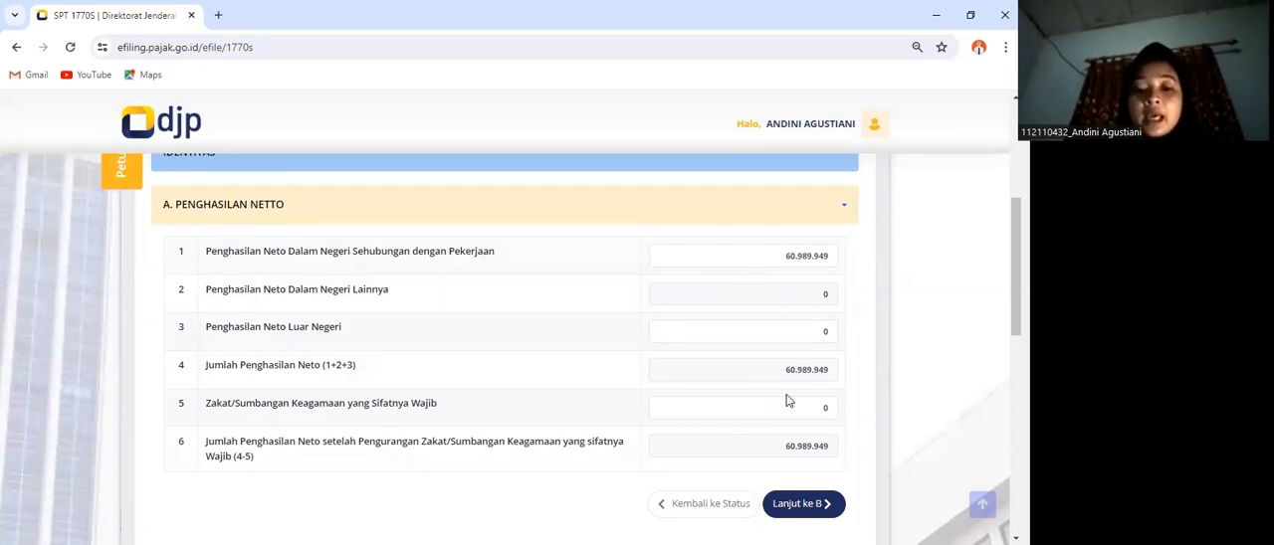
click(827, 506)
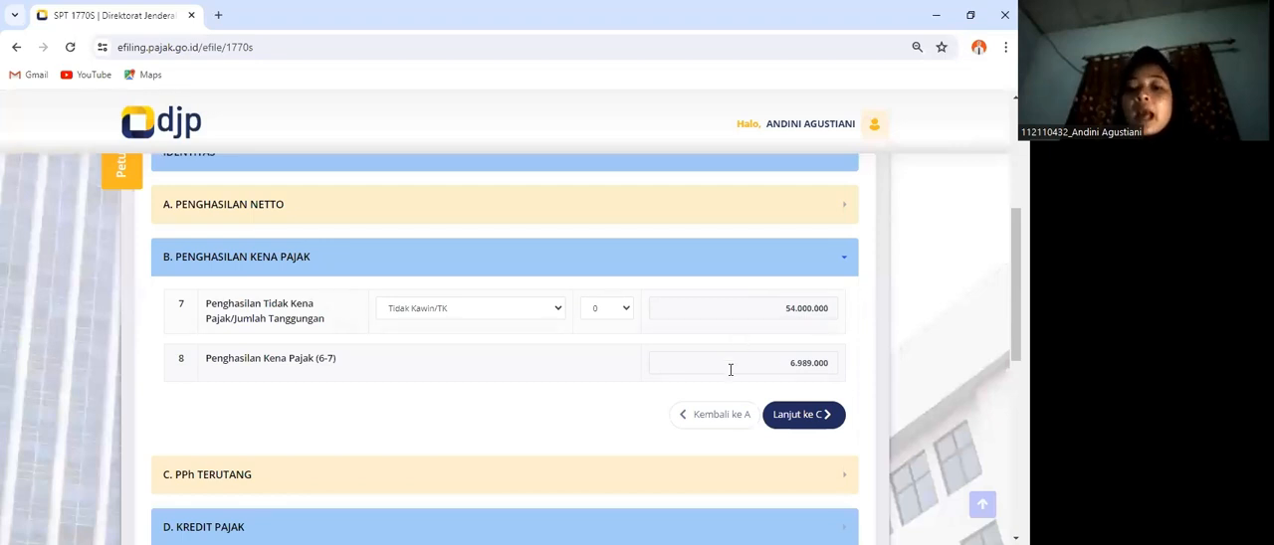
Proceed through Bagian B, Bagian C and the tax credits in Bagian D to Bagian E, PPh Kurang/Lebih Bayar
click(787, 416)
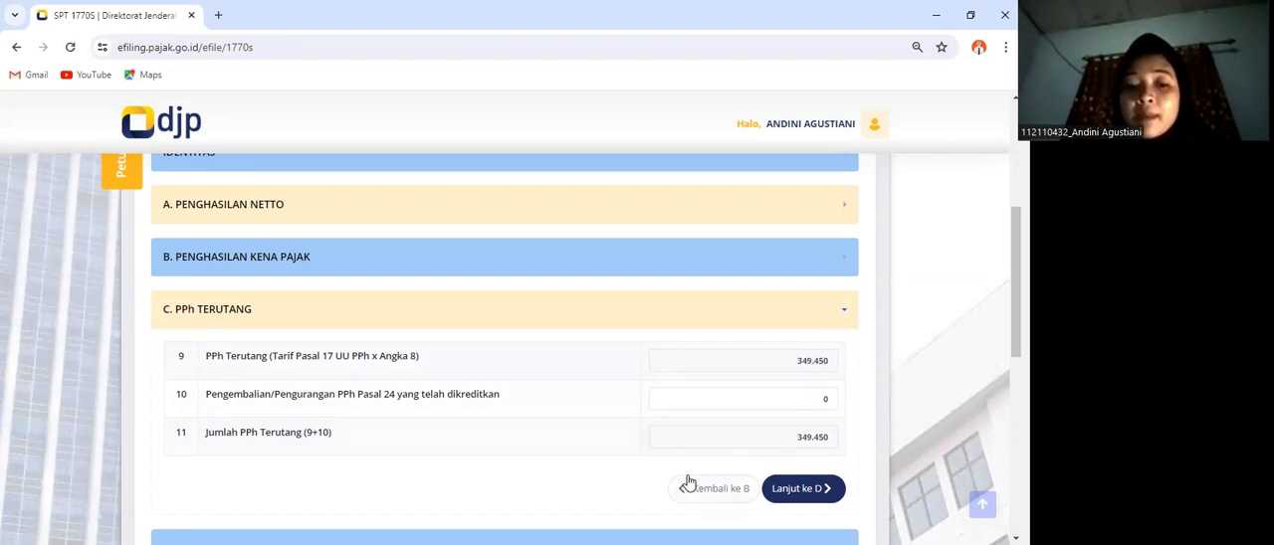
click(807, 490)
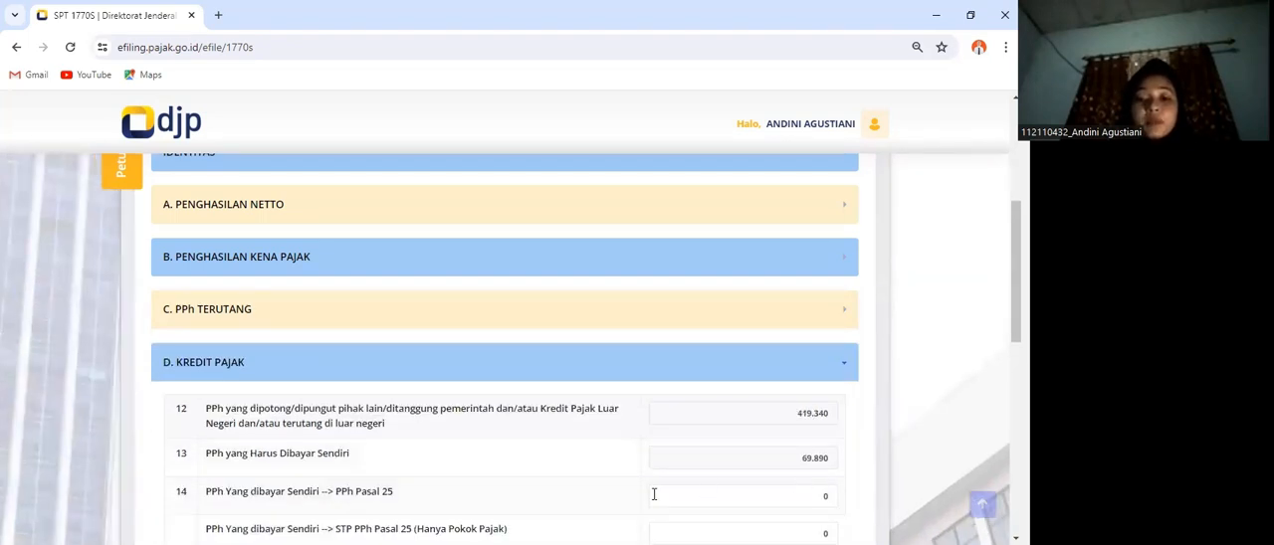
scroll(651, 495, down, 2)
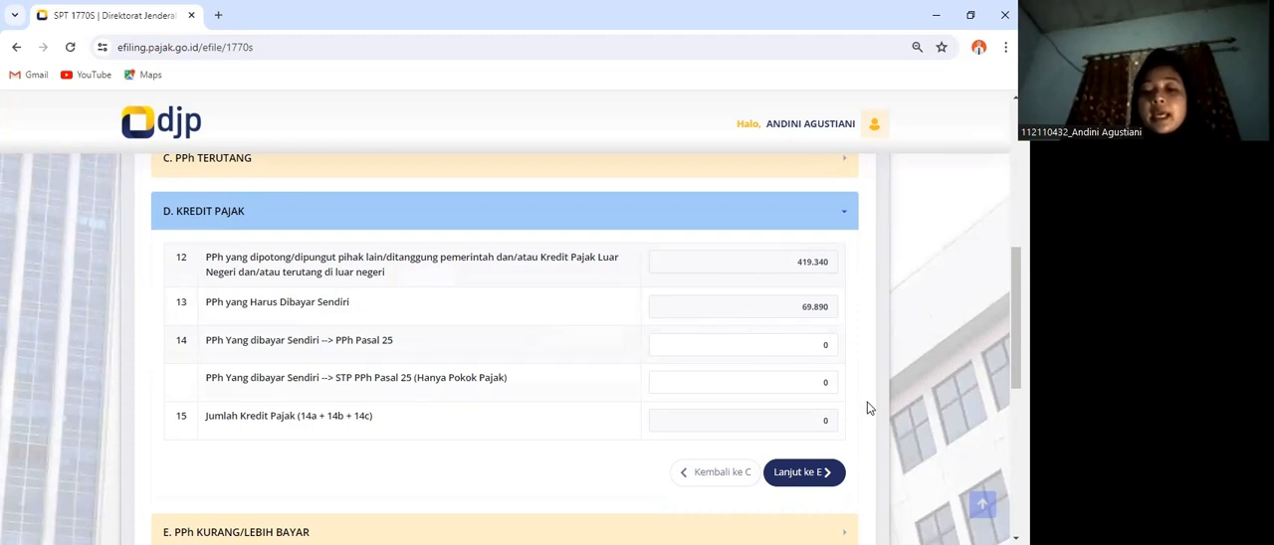
click(806, 473)
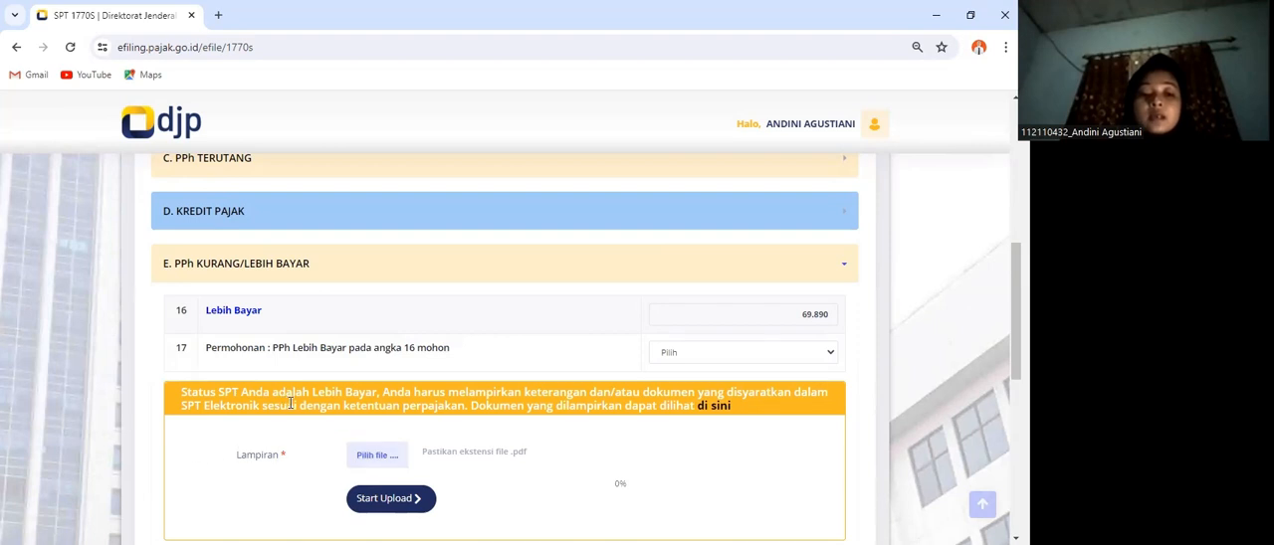
Open the linked list of documents required for an overpaid return in Bagian E, and return to the SPT form
scroll(289, 402, down, 1)
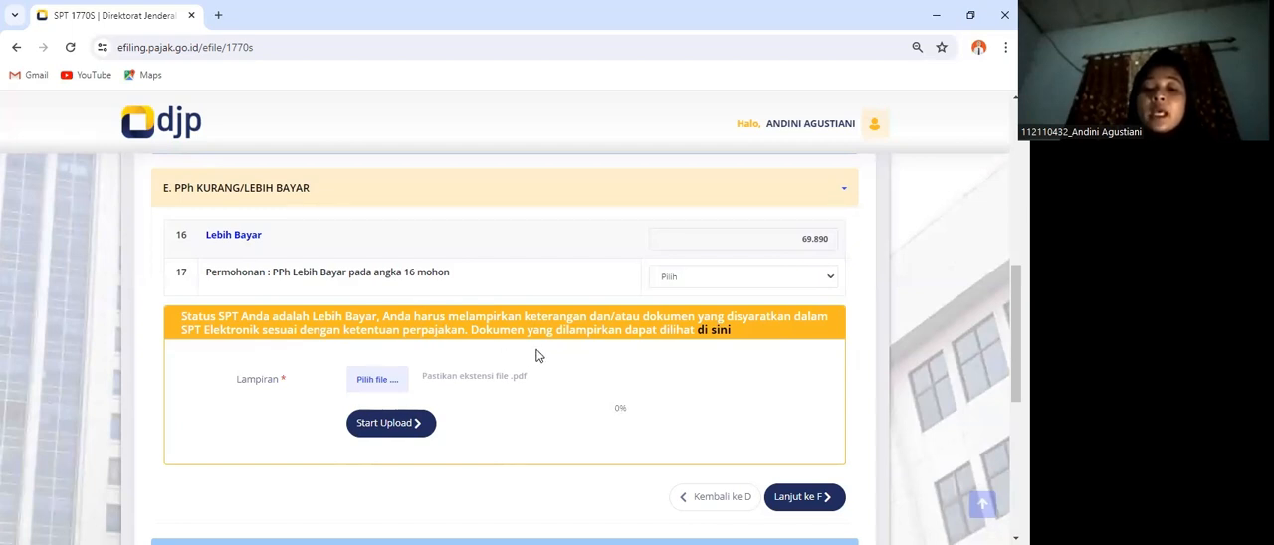
click(710, 332)
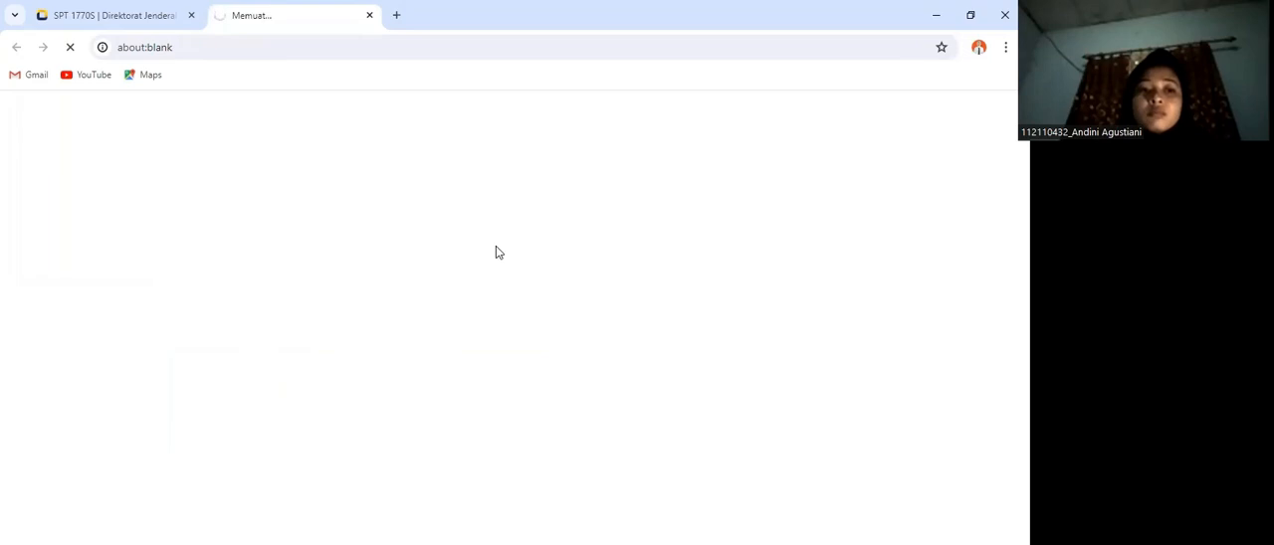
click(85, 9)
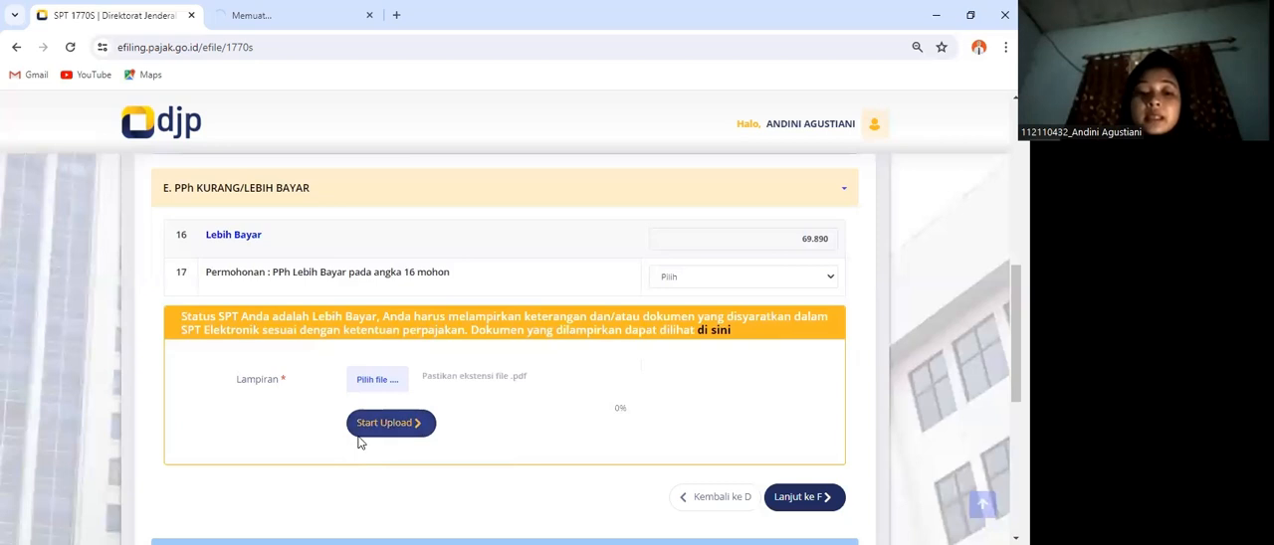
Continue past Bagian E and Bagian F to the Pernyataan section, agree to the declaration, and close the overpayment information dialog
click(804, 499)
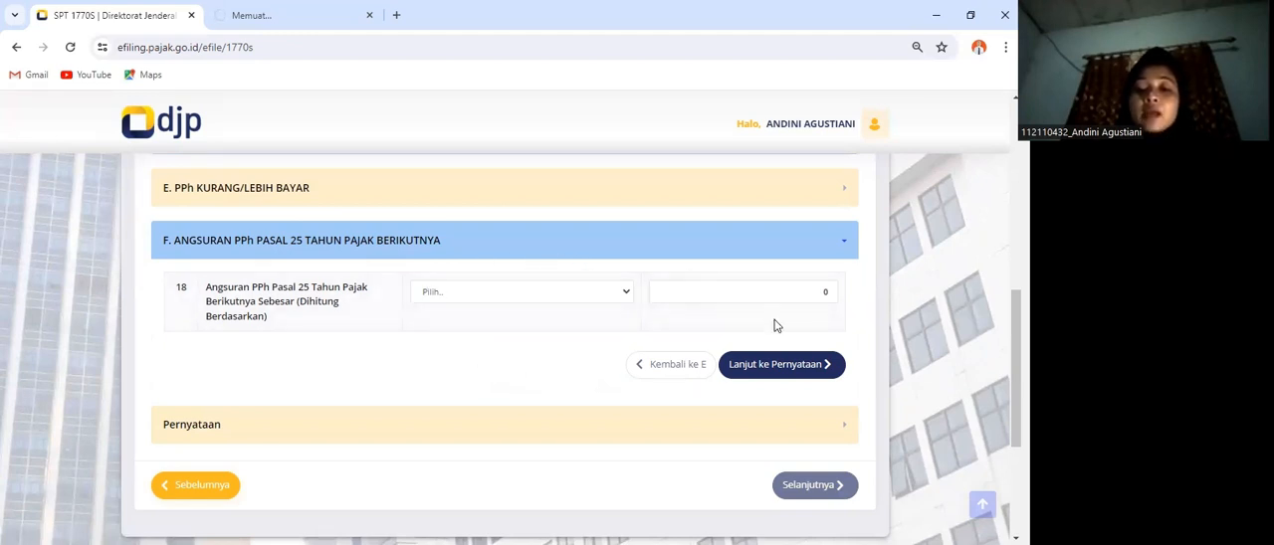
click(775, 376)
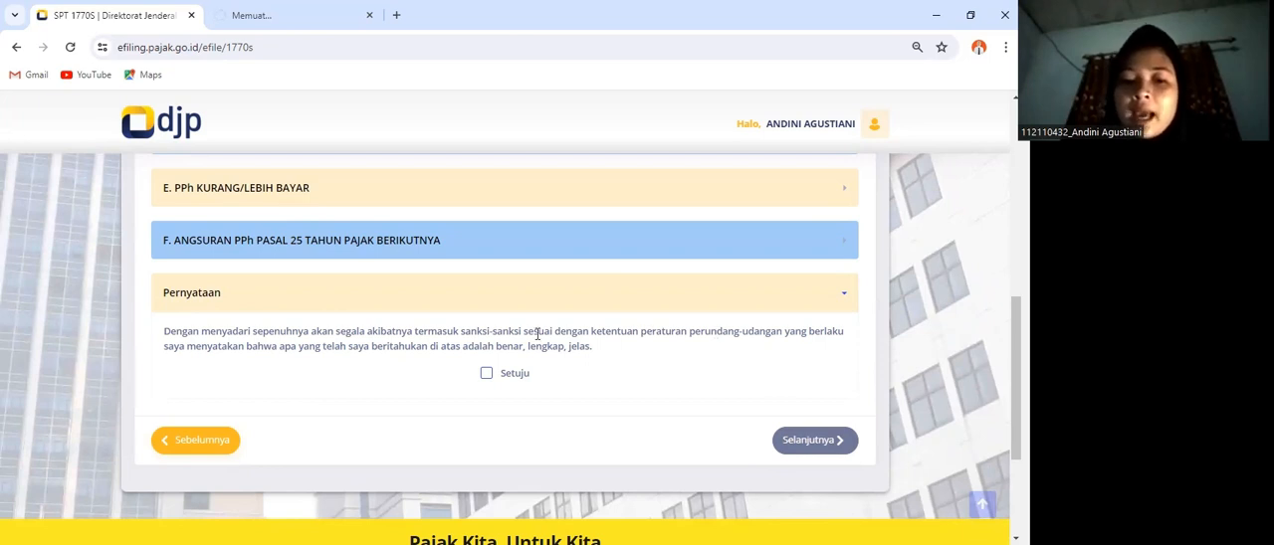
click(486, 374)
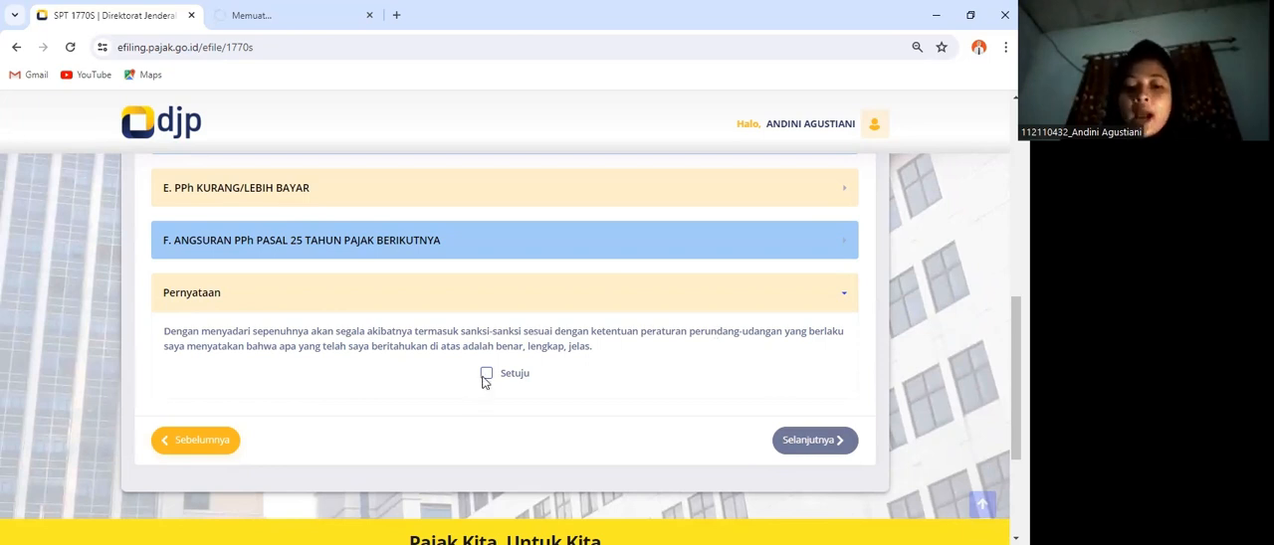
scroll(483, 382, down, 1)
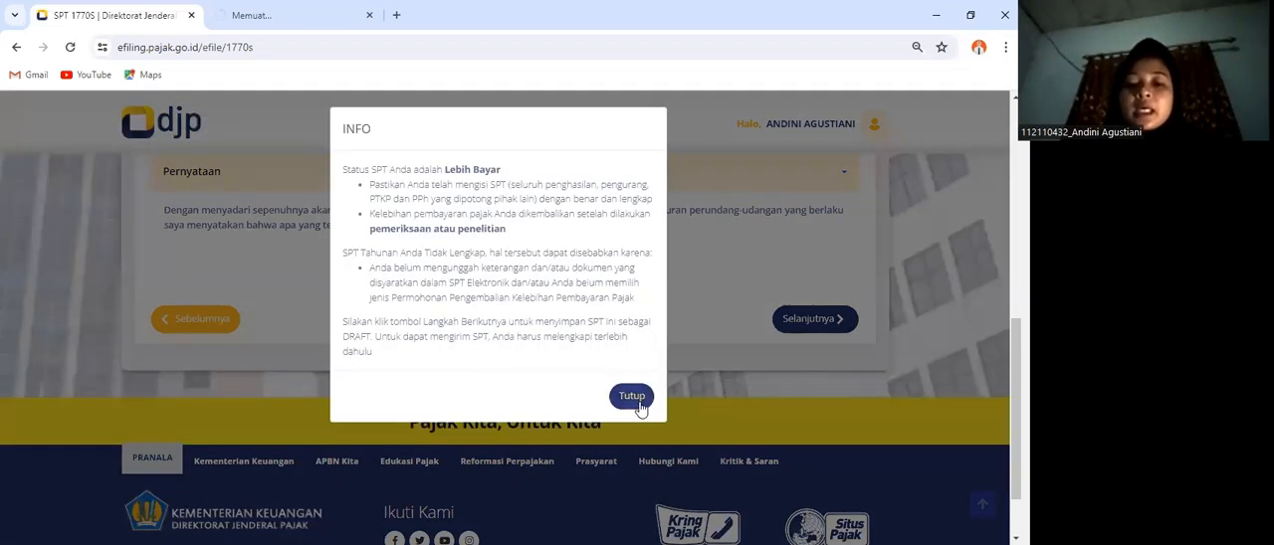
click(639, 399)
scroll(641, 399, up, 1)
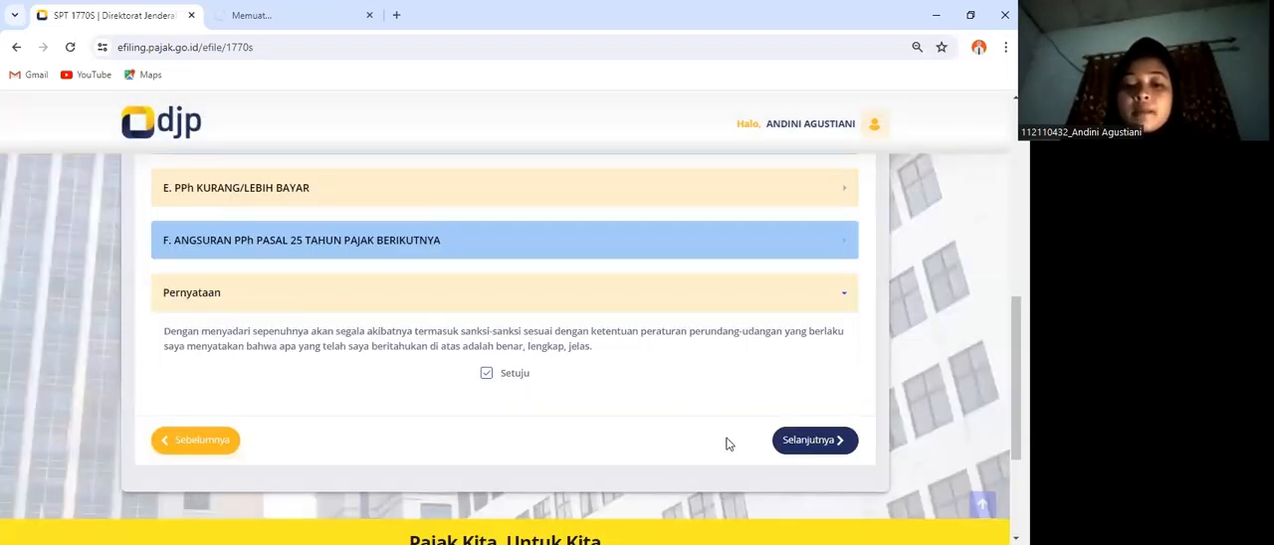
Continue to the Kirim page and review the SPT summary down to the verification code fields
click(819, 441)
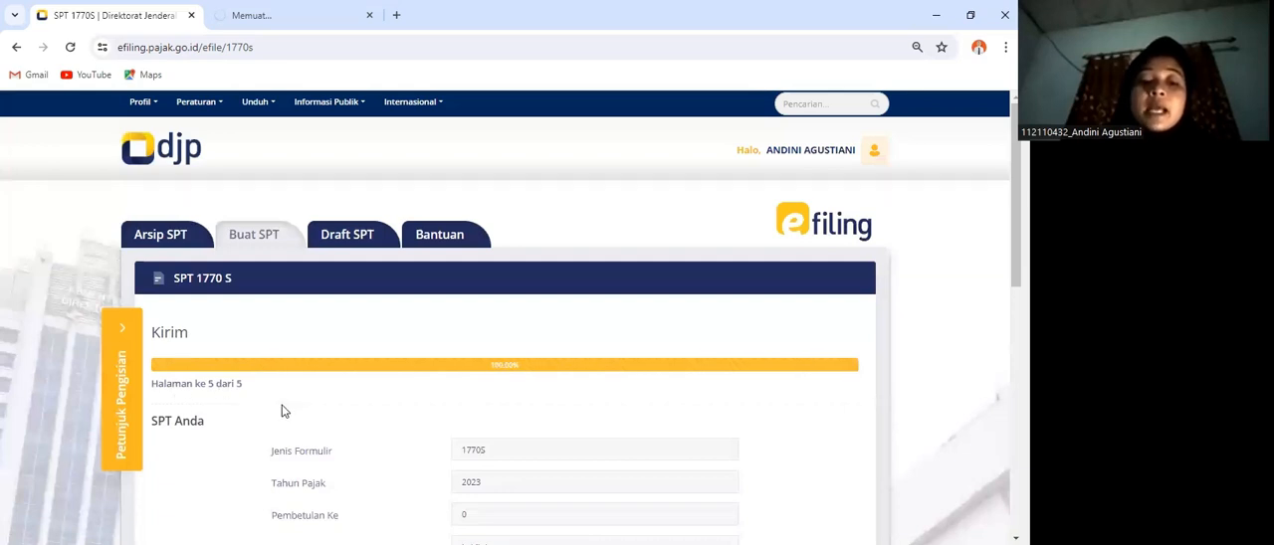
scroll(281, 414, down, 4)
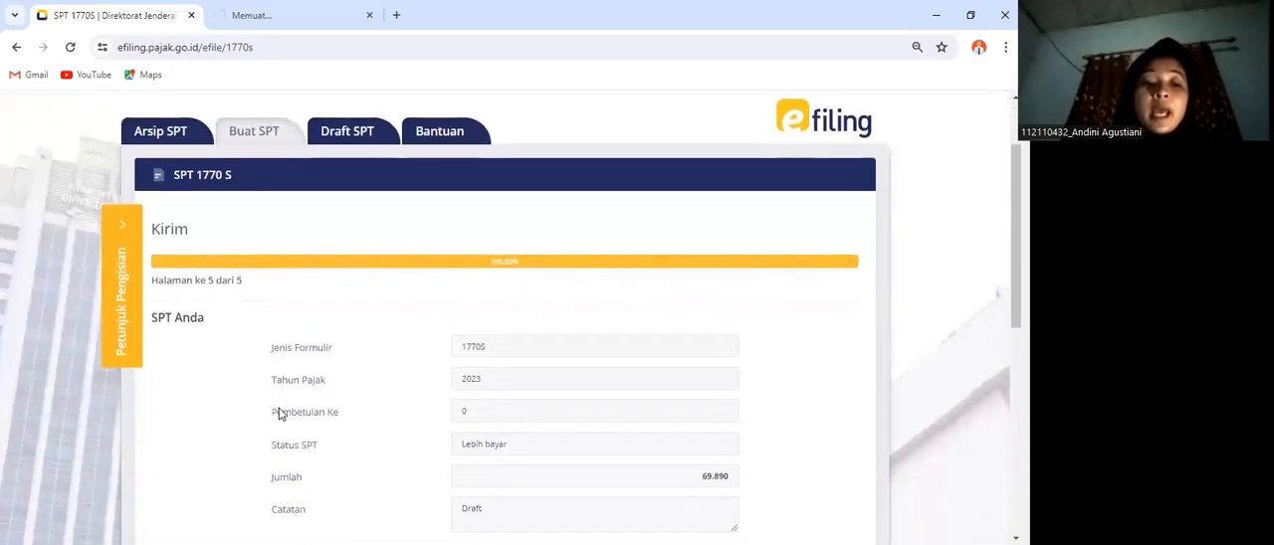
scroll(281, 414, down, 1)
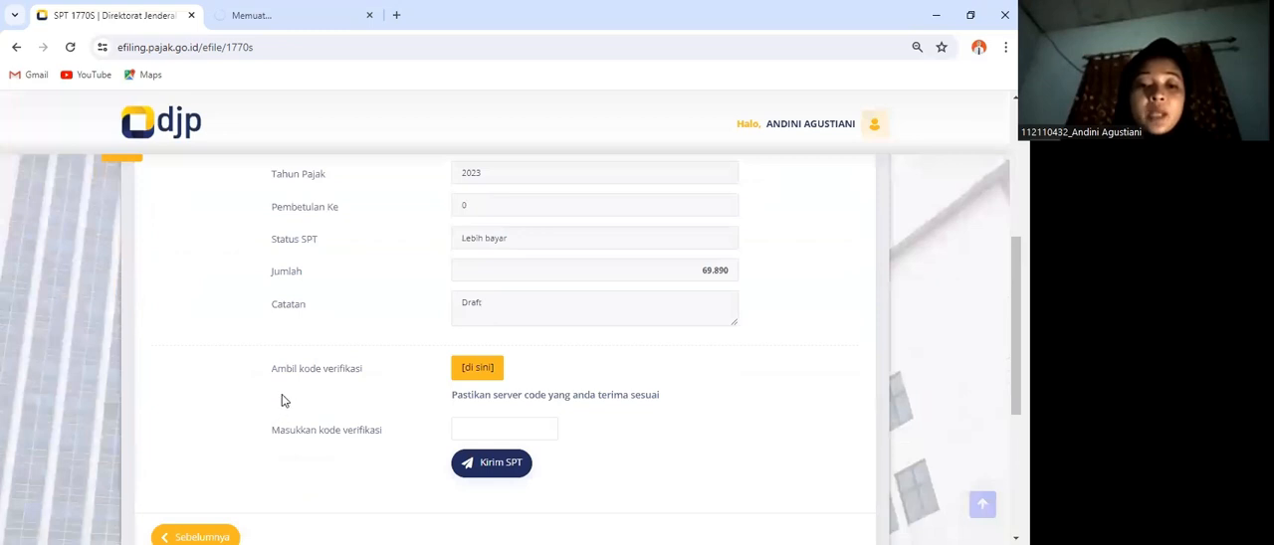
scroll(284, 356, up, 2)
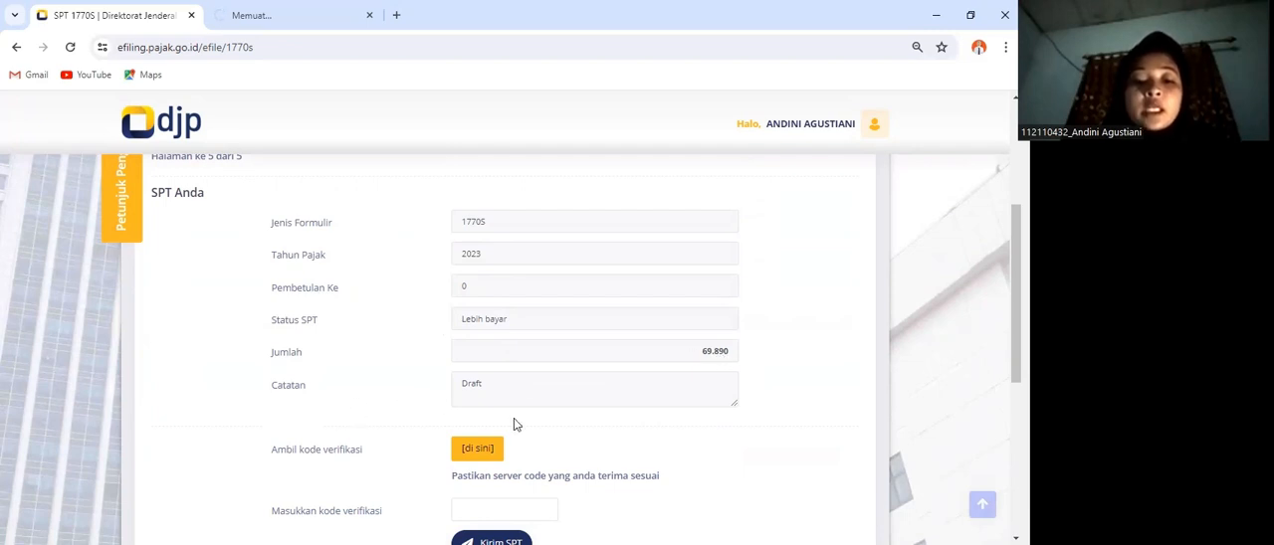
scroll(548, 421, down, 1)
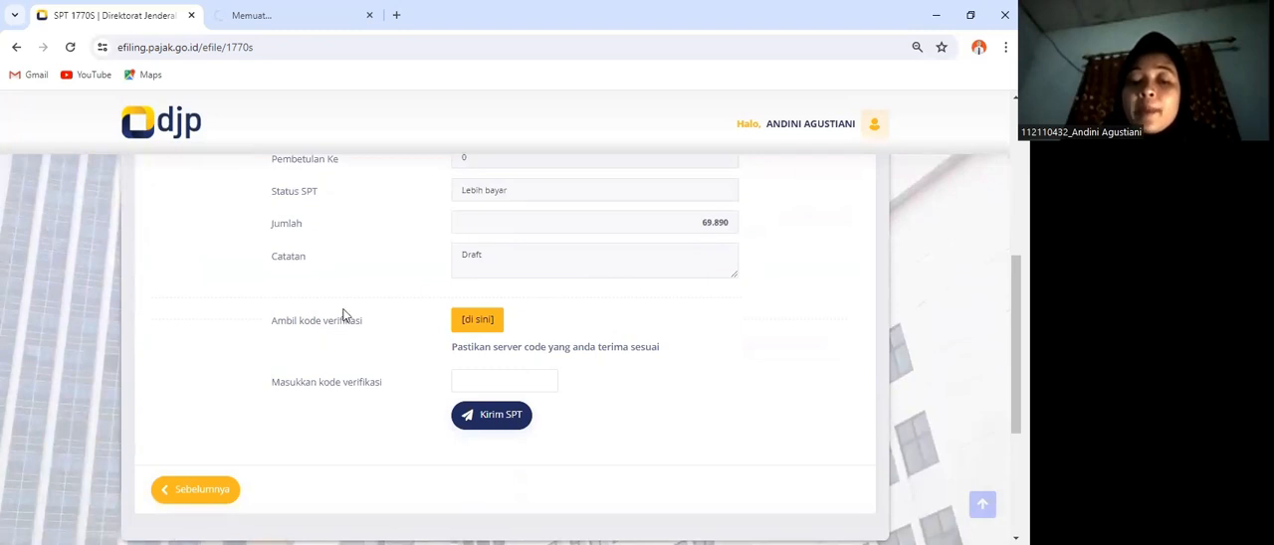
Request the verification code for submitting the SPT and close the resulting dialog
click(486, 329)
click(627, 400)
scroll(572, 390, up, 1)
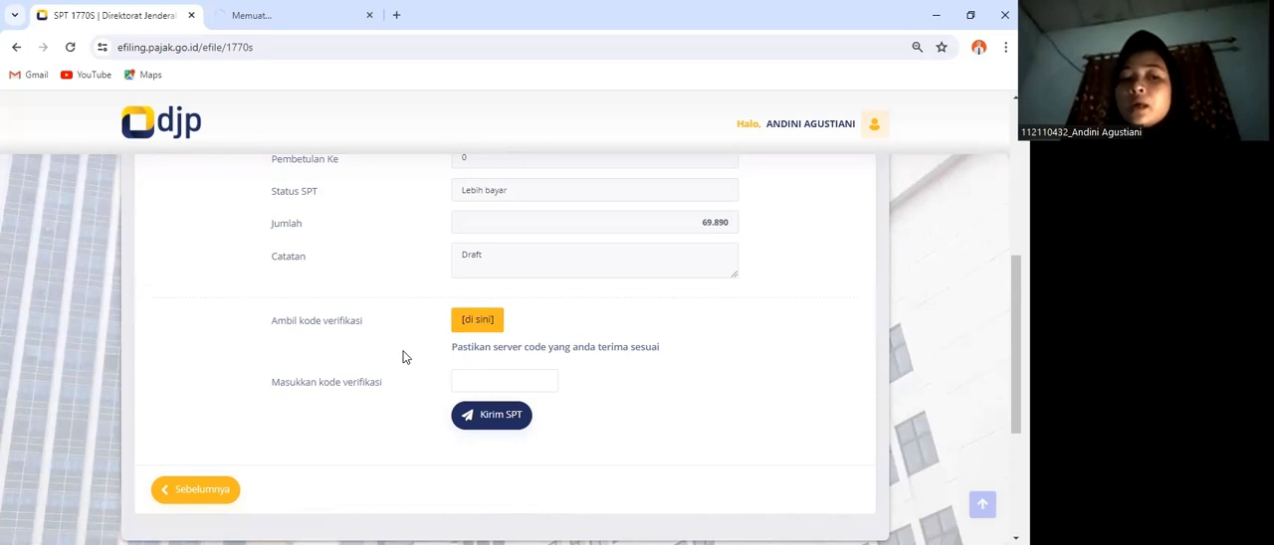
Enter the received verification code and submit the SPT
click(475, 381)
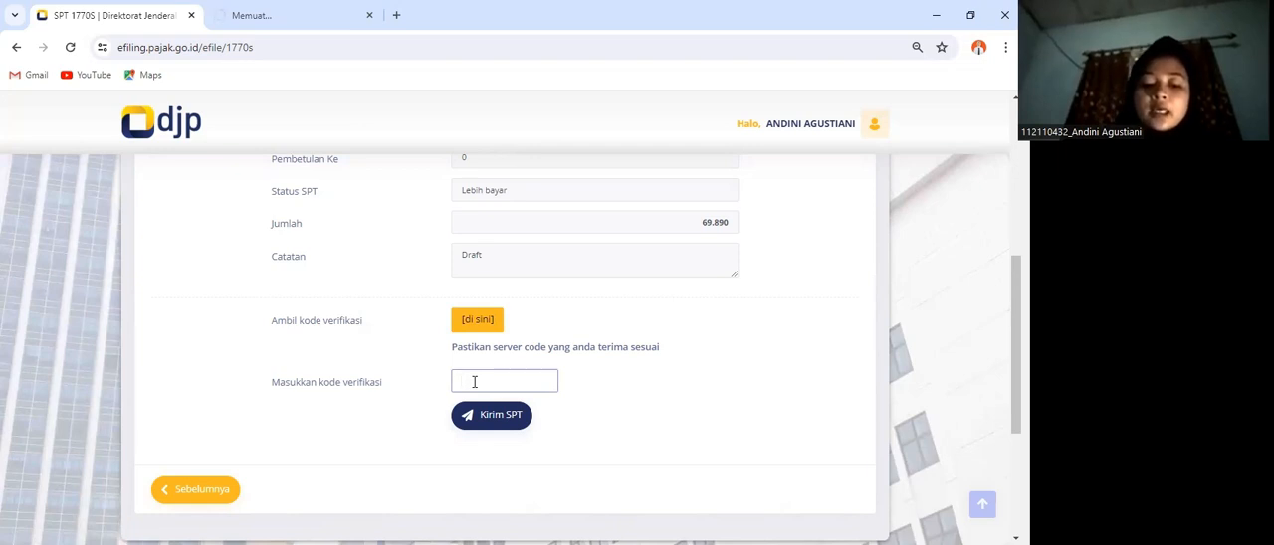
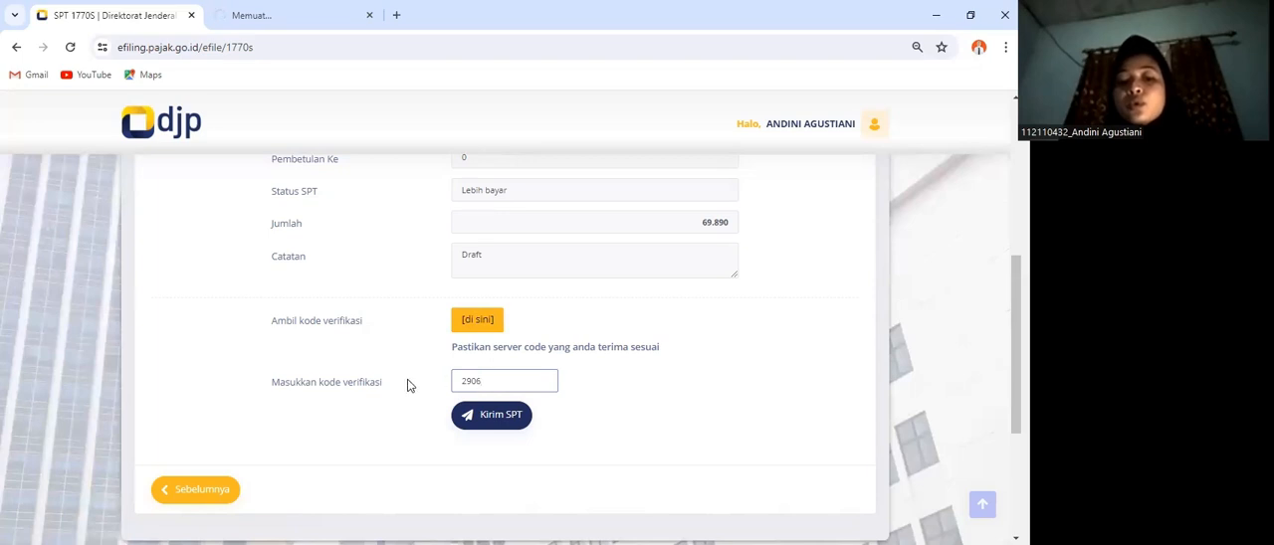
click(475, 415)
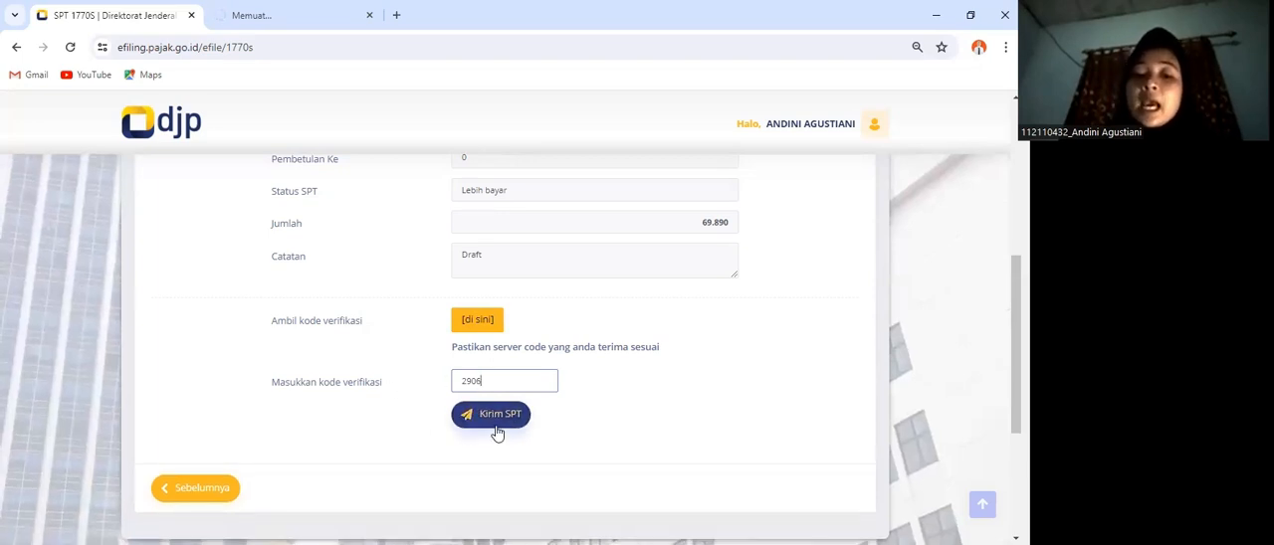